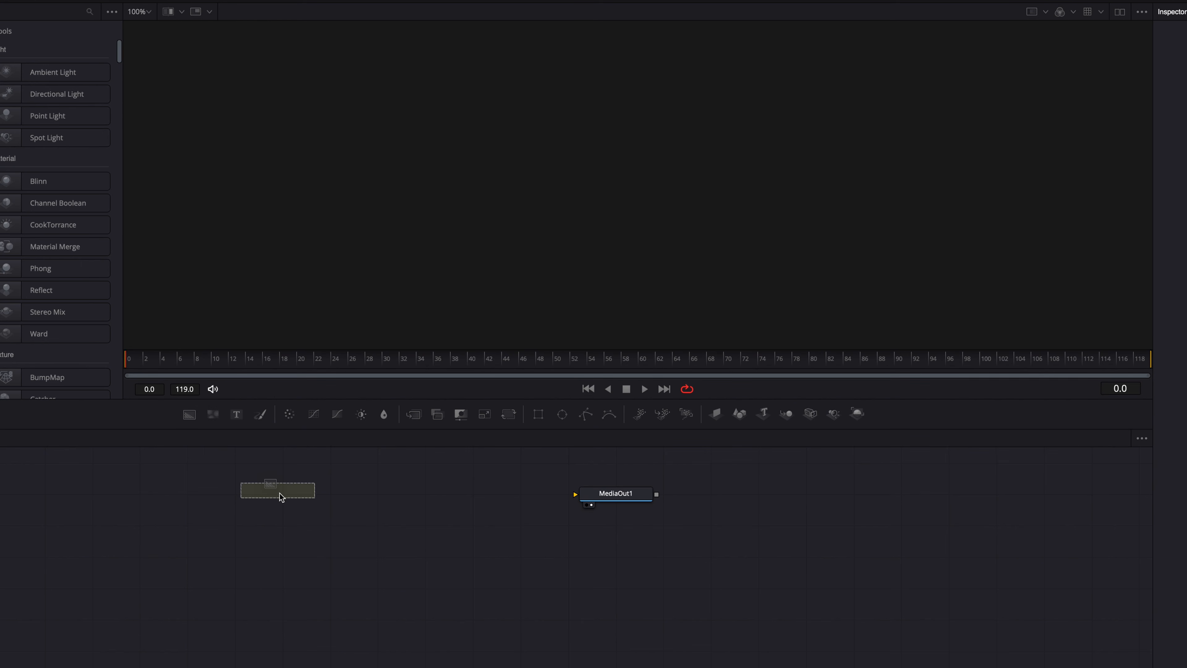
# Step: Connect a Background node to MediaOut1, then merge a second, white Background node over it
pyautogui.moveTo(281, 496); pyautogui.dragTo(575, 494)
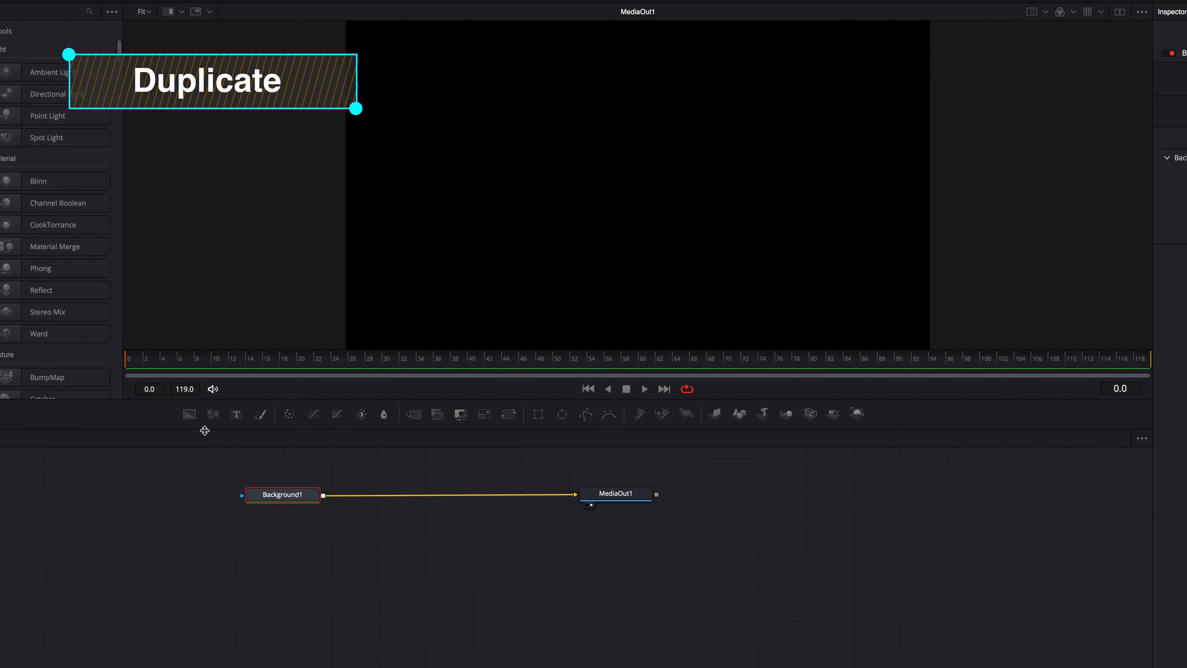
pyautogui.moveTo(189, 420); pyautogui.dragTo(434, 495)
pyautogui.moveTo(300, 526); pyautogui.dragTo(394, 565)
pyautogui.click(1053, 155)
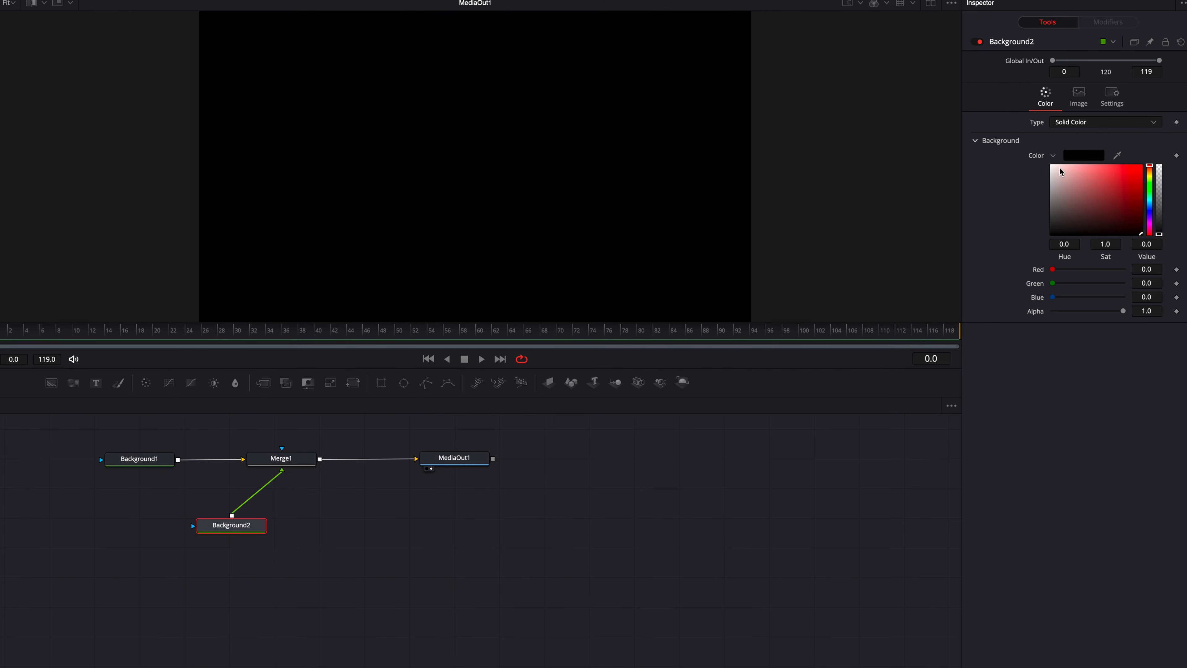
pyautogui.click(1052, 165)
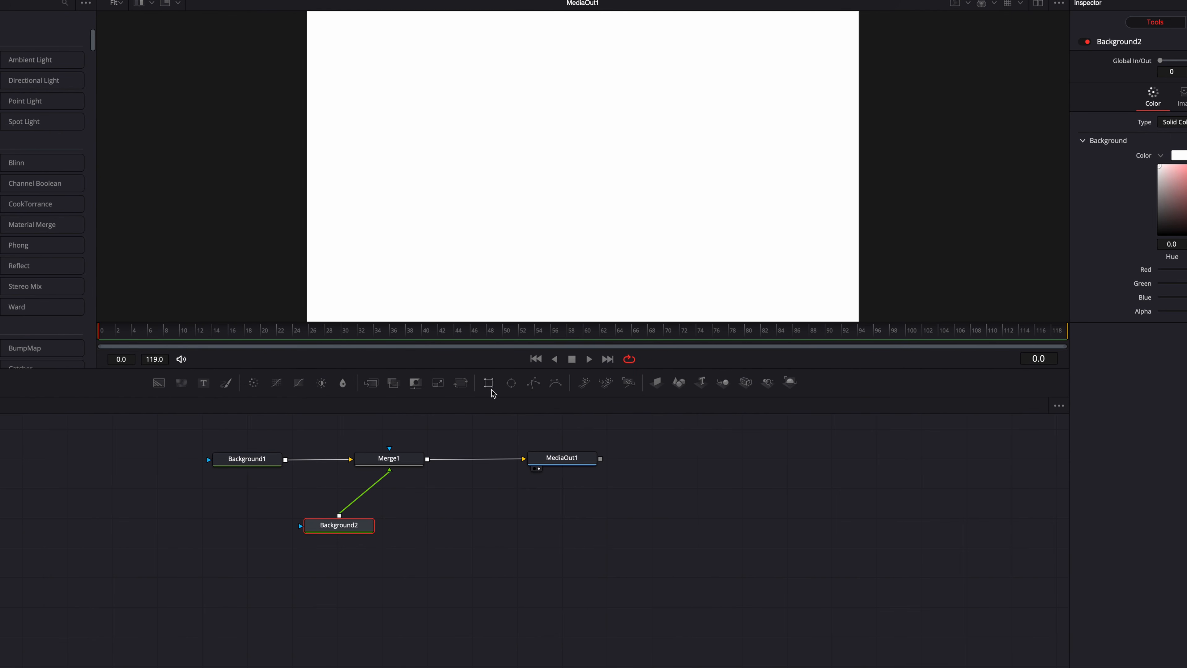
# Step: Mask Background2 with a Rectangle and shrink it to a tiny block, about 0.0087 wide and 0.0127 high
pyautogui.moveTo(486, 389); pyautogui.dragTo(301, 526)
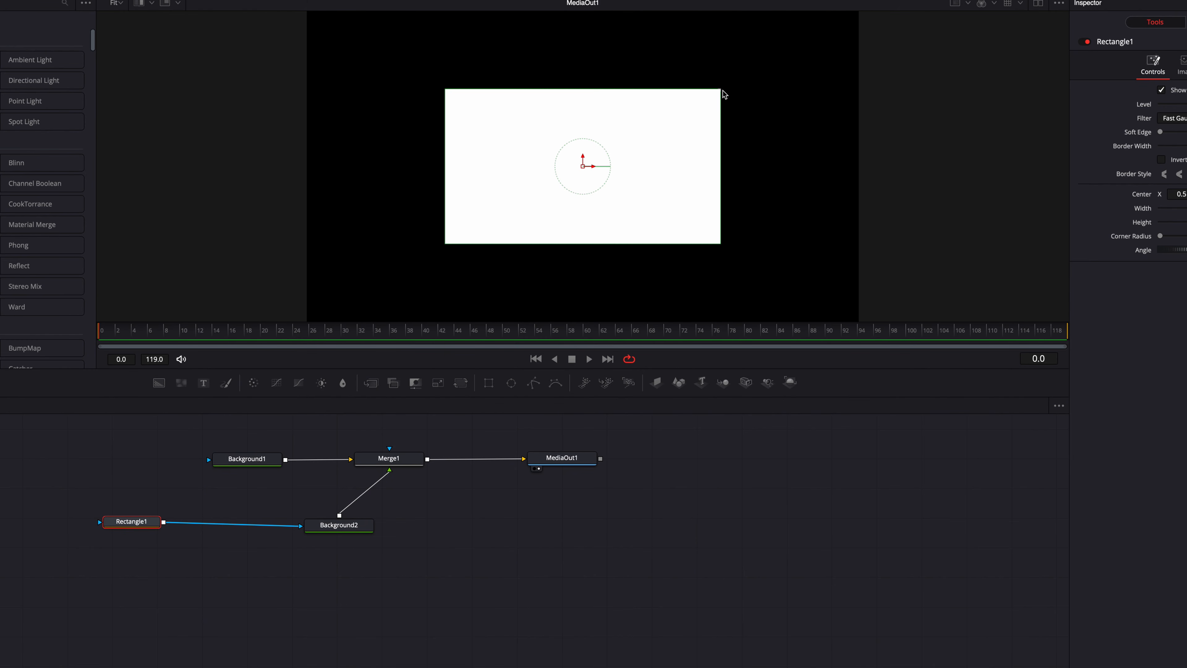
pyautogui.moveTo(720, 92); pyautogui.dragTo(605, 159)
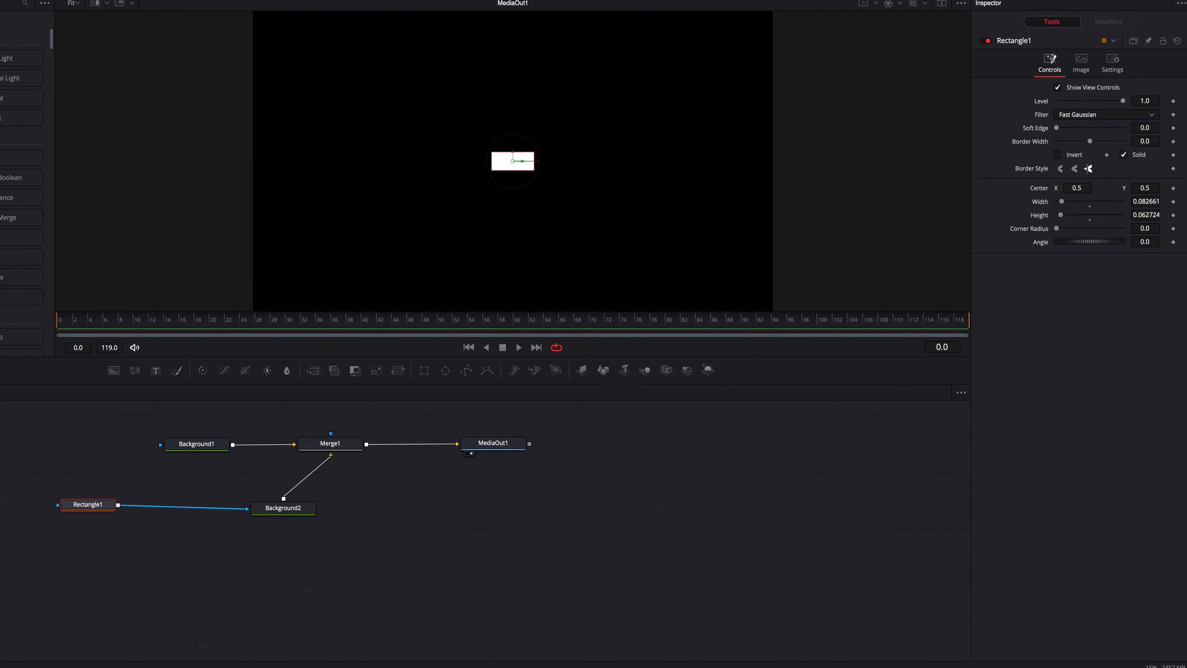
pyautogui.moveTo(1150, 201); pyautogui.dragTo(1127, 214)
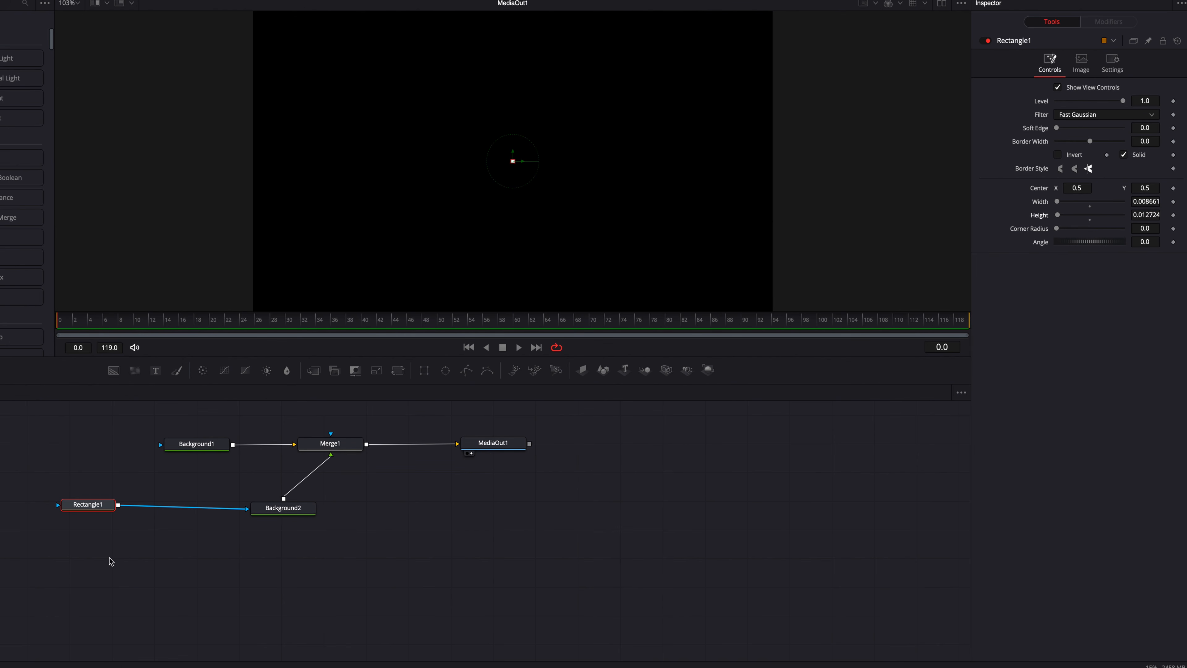
pyautogui.click(138, 549)
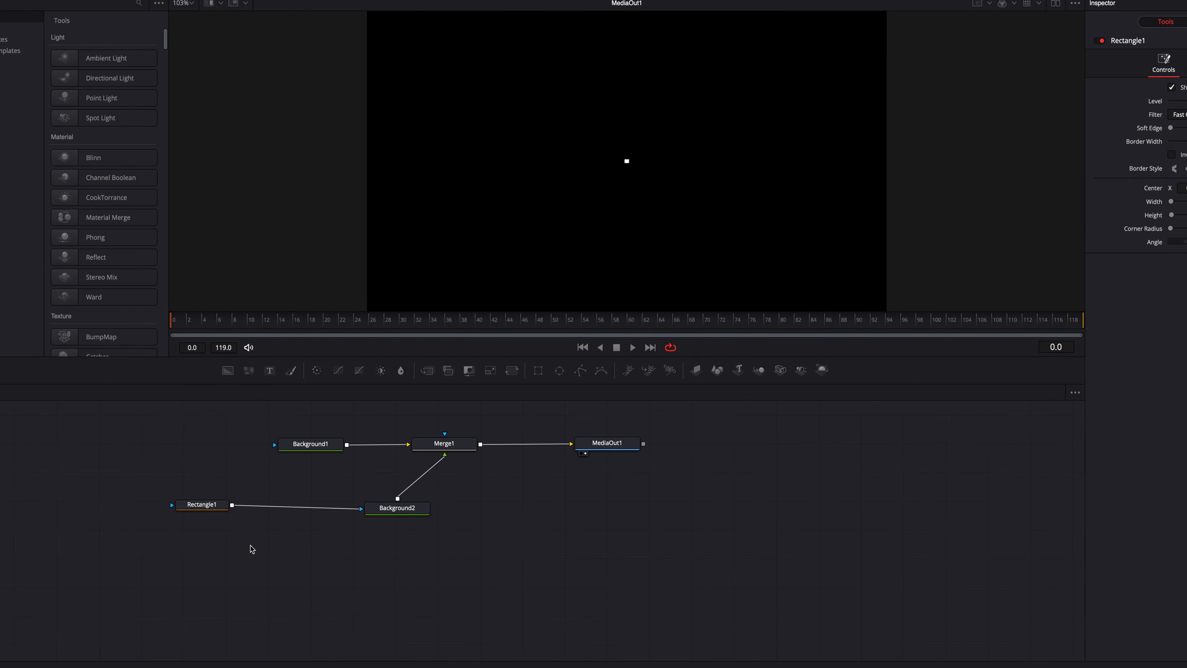
# Step: Insert a Duplicate effect node between Rectangle1 and Background2 and set its copies to 20
pyautogui.click(6, 17)
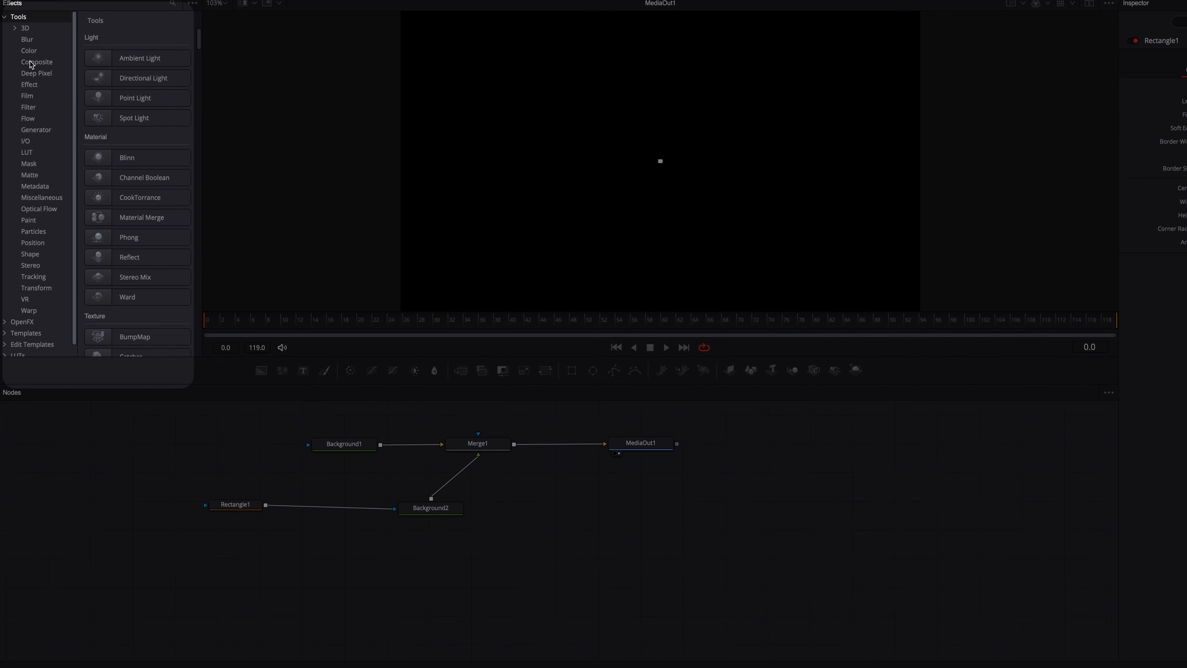
pyautogui.click(31, 86)
pyautogui.moveTo(139, 69); pyautogui.dragTo(330, 508)
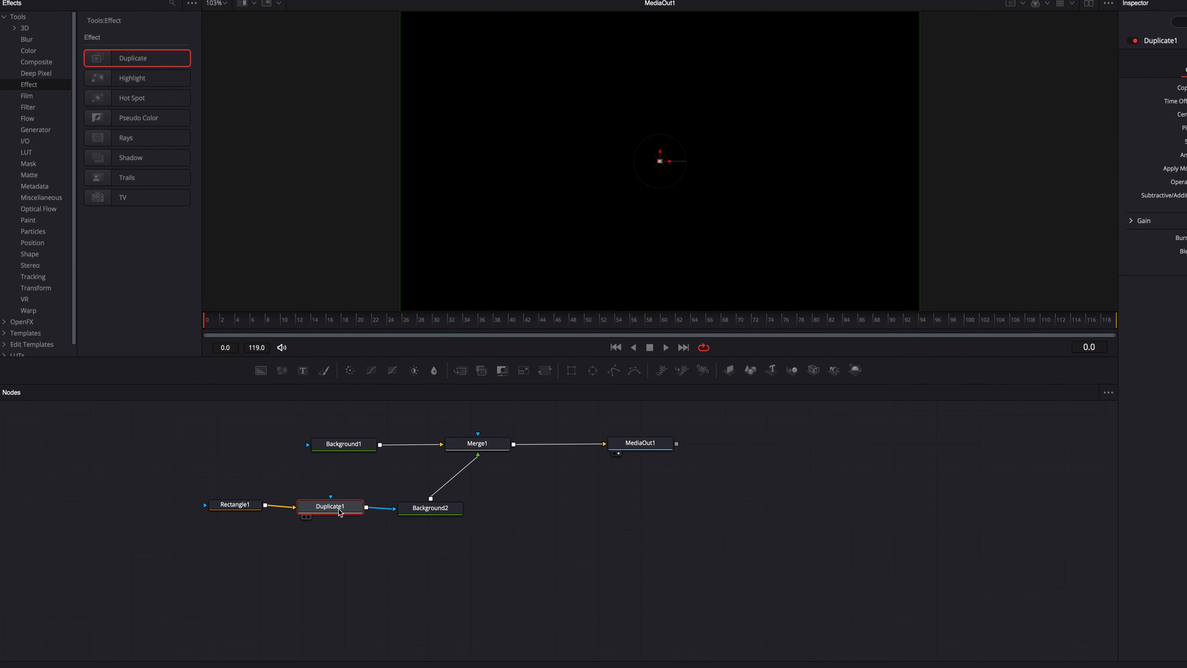
pyautogui.click(1153, 88)
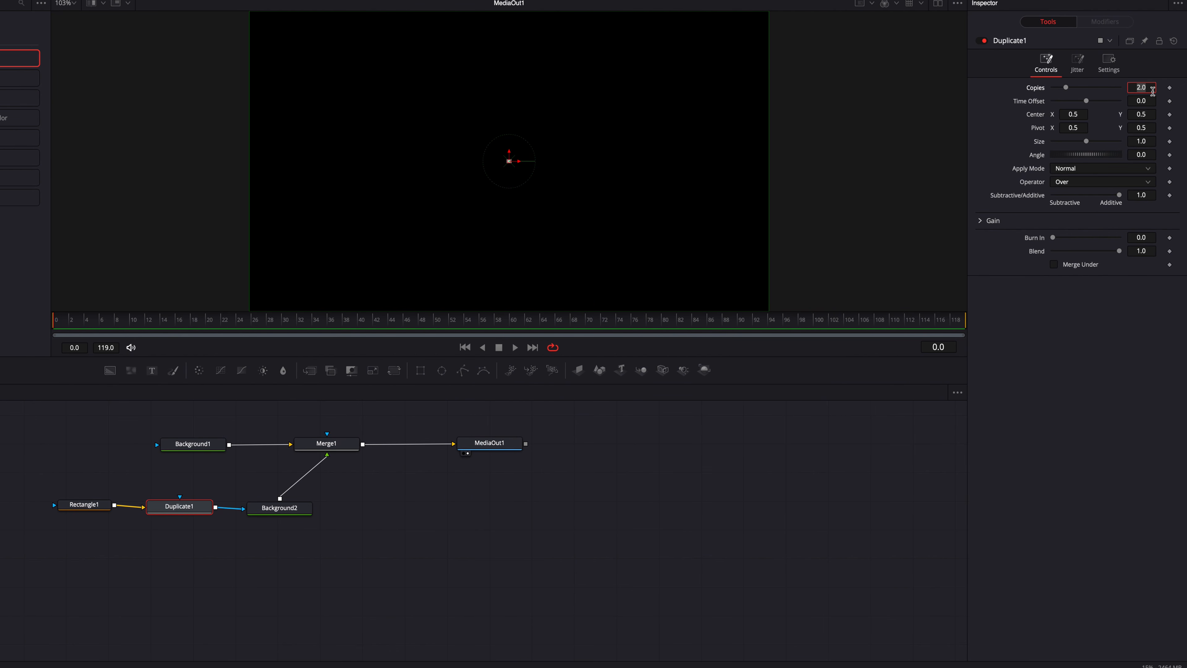
pyautogui.write('20')
pyautogui.press('Tab')
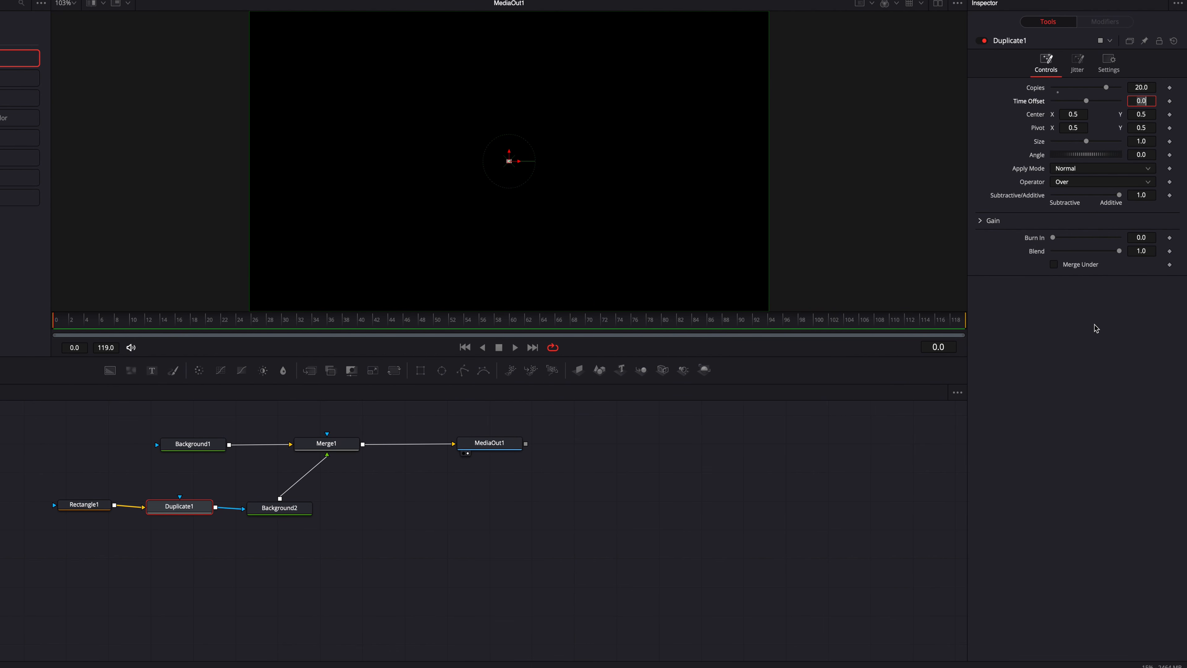
# Step: Try a Center X of 0.52 on the Duplicate node to spread the copies into a horizontal dashed row
pyautogui.click(1076, 114)
pyautogui.write('0.52')
pyautogui.press('Return')
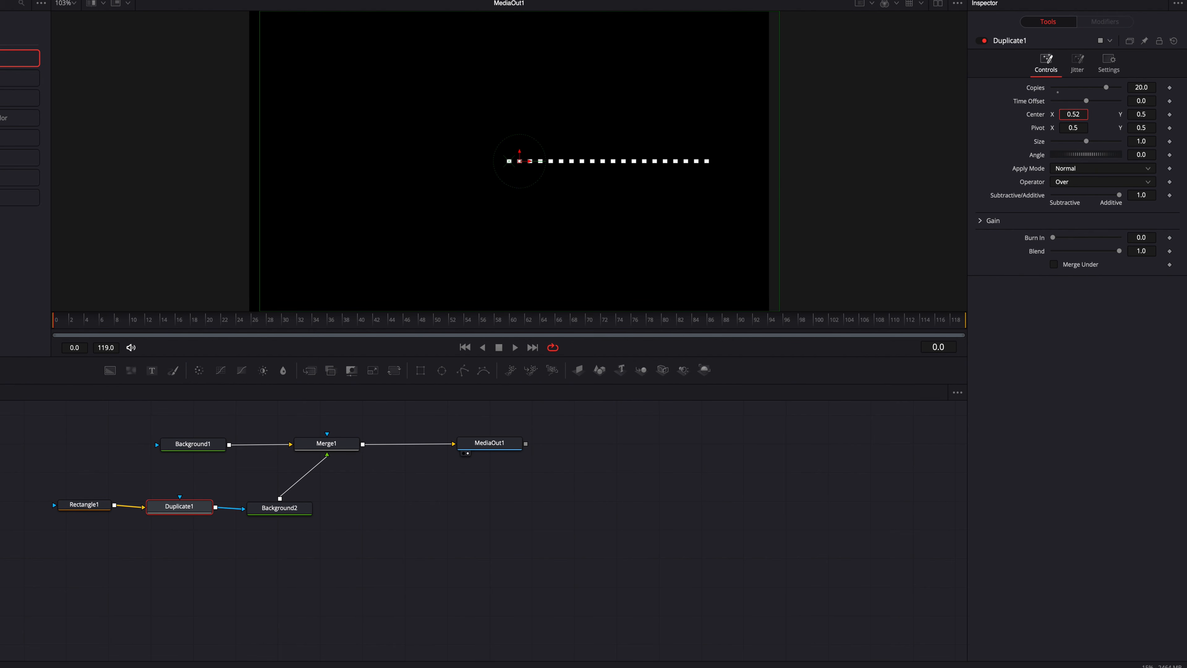
pyautogui.moveTo(1076, 114); pyautogui.dragTo(1081, 114)
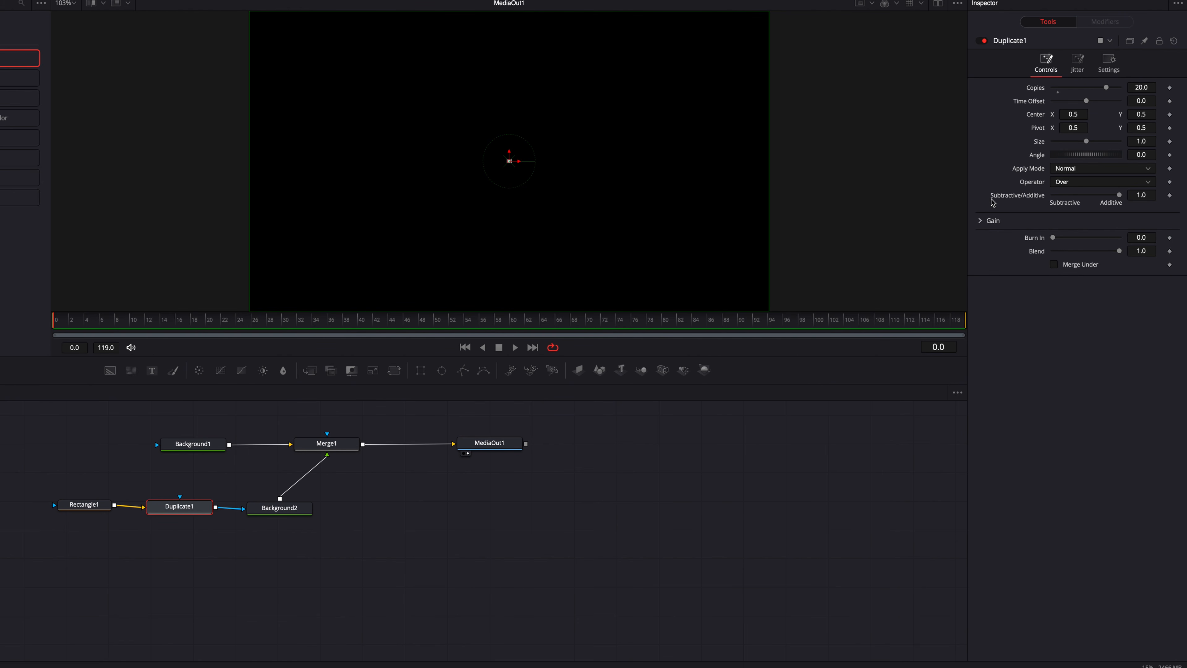
# Step: Set the Duplicate node's angle to 18 and its Pivot X to about 0.639 to arrange the copies in a ring
pyautogui.click(1150, 155)
pyautogui.press('Tab')
pyautogui.click(898, 440)
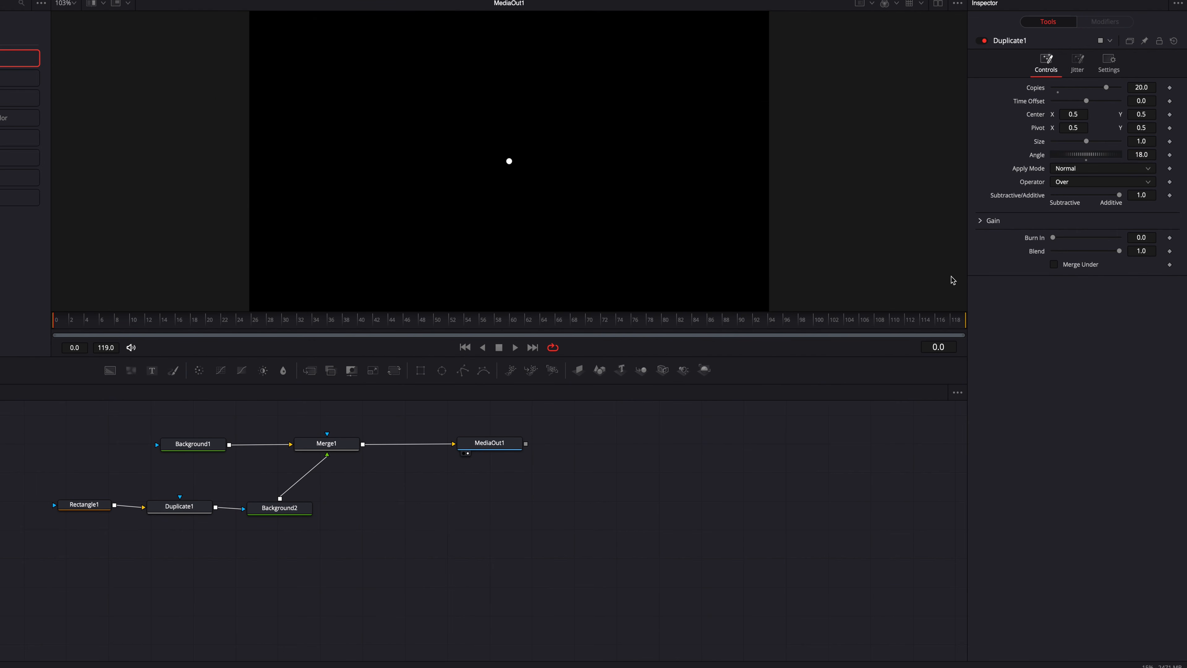
pyautogui.moveTo(1073, 128)
pyautogui.mouseDown()
pyautogui.moveTo(1149, 128)
pyautogui.moveTo(1080, 128)
pyautogui.mouseUp()
pyautogui.click(199, 509)
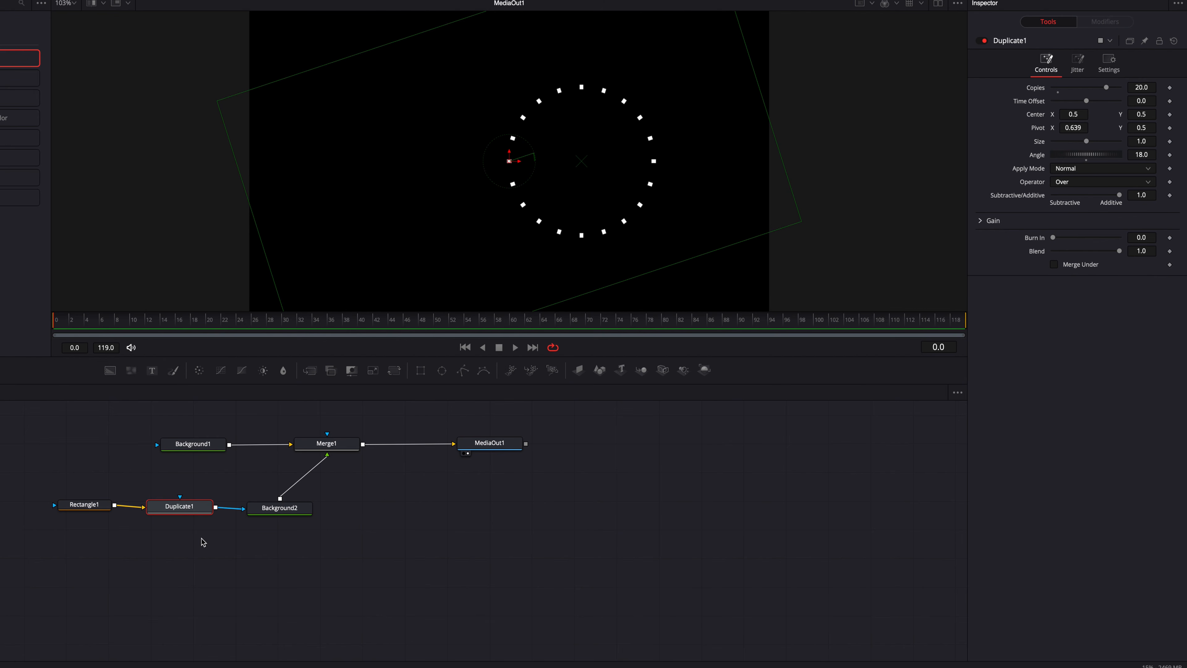
# Step: Set the Rectangle1 mask's angle to 90 and adjust the Duplicate node's Pivot X to resize the ring
pyautogui.click(77, 505)
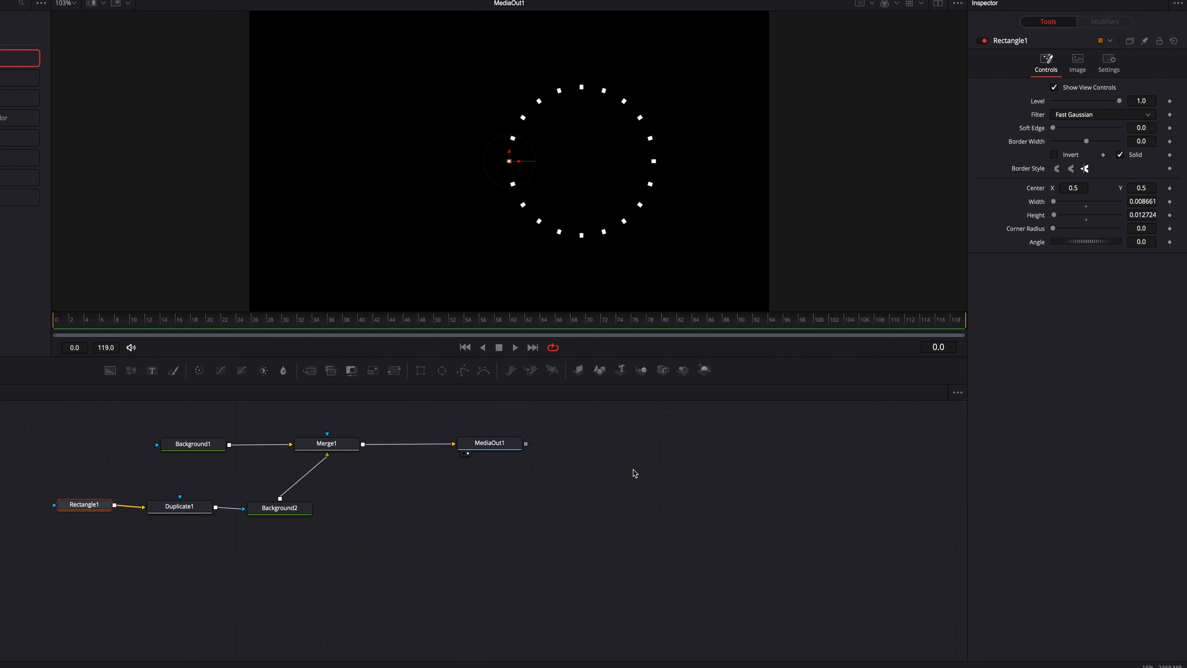
pyautogui.click(1152, 243)
pyautogui.write('90')
pyautogui.press('Return')
pyautogui.click(182, 505)
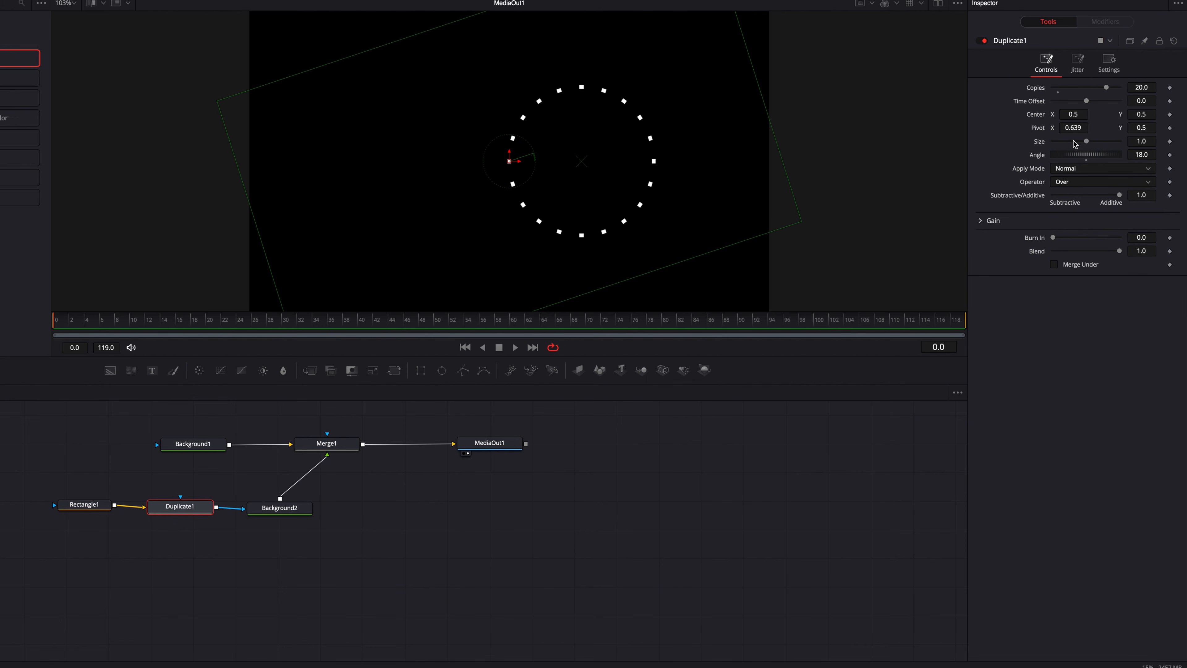
pyautogui.moveTo(1074, 127)
pyautogui.mouseDown()
pyautogui.moveTo(1054, 128)
pyautogui.moveTo(1079, 130)
pyautogui.mouseUp()
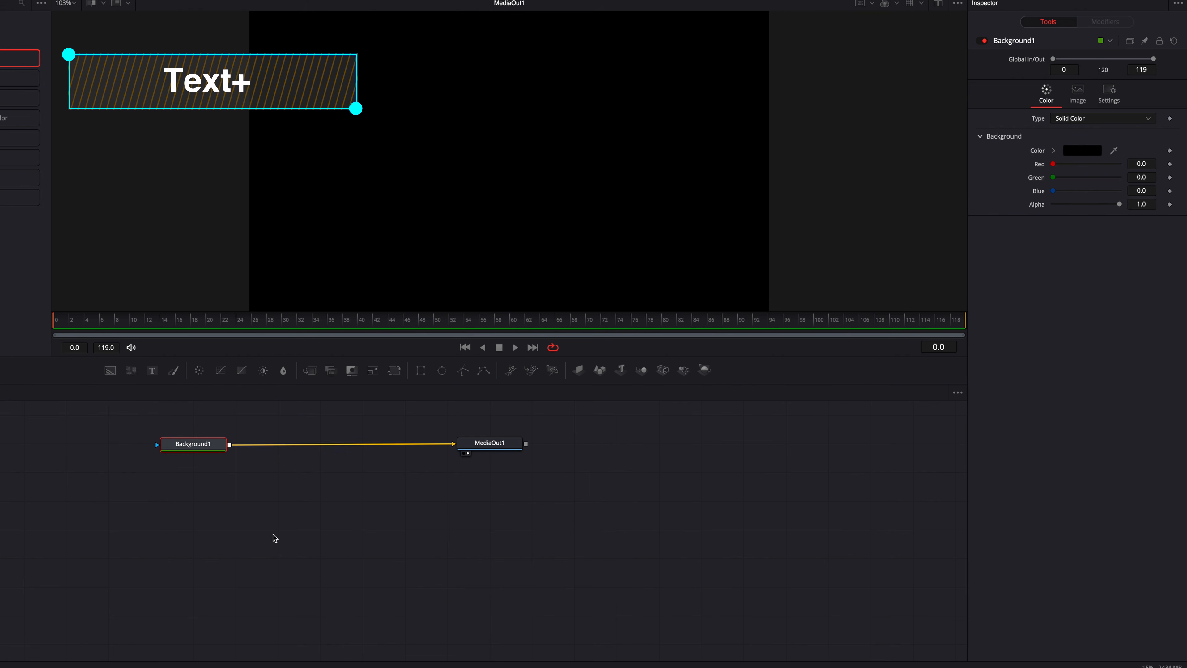
# Step: Merge a Text+ node over Background1 and enter a long row of hyphens as its text
pyautogui.moveTo(152, 370); pyautogui.dragTo(332, 444)
pyautogui.moveTo(200, 476); pyautogui.dragTo(282, 519)
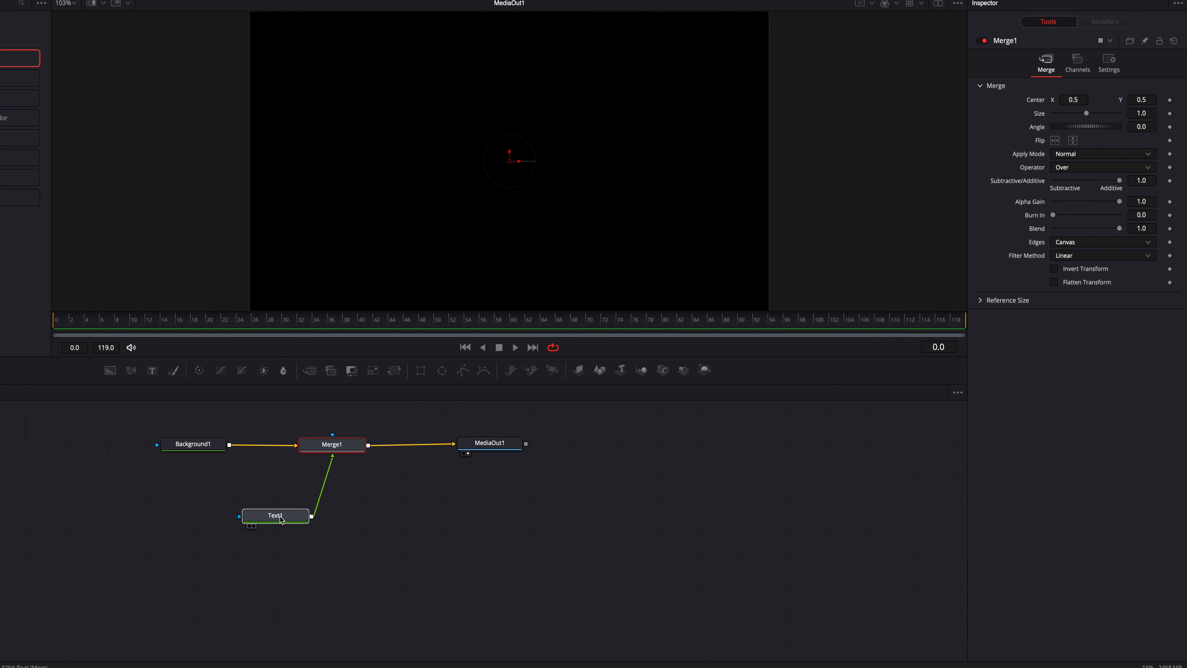
pyautogui.click(282, 519)
pyautogui.click(1010, 160)
pyautogui.write('-')
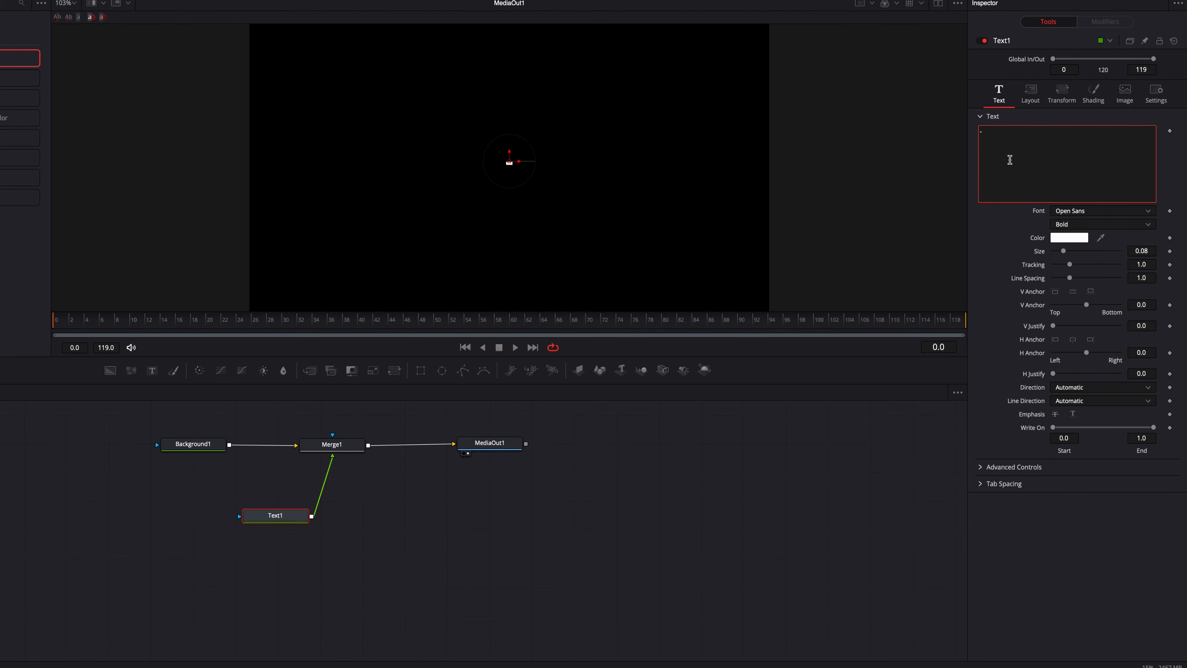
pyautogui.write('------------------------------------')
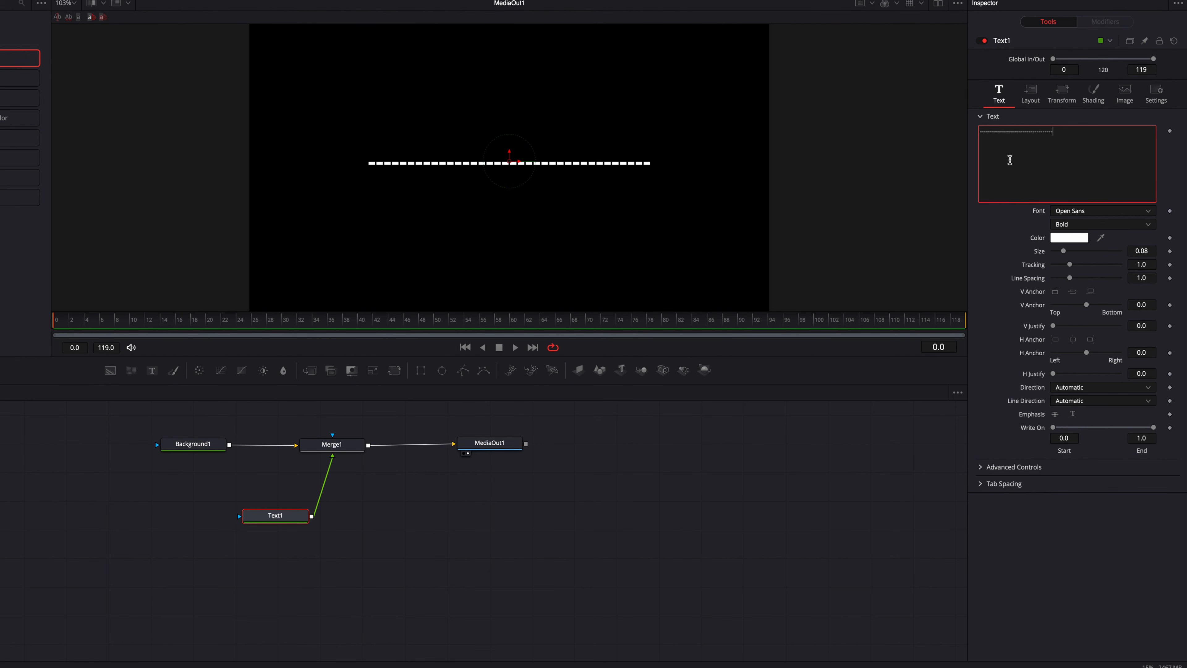
# Step: Try out other fonts, wider tracking and the Write On range on the dashed text, restoring each setting
pyautogui.click(1104, 211)
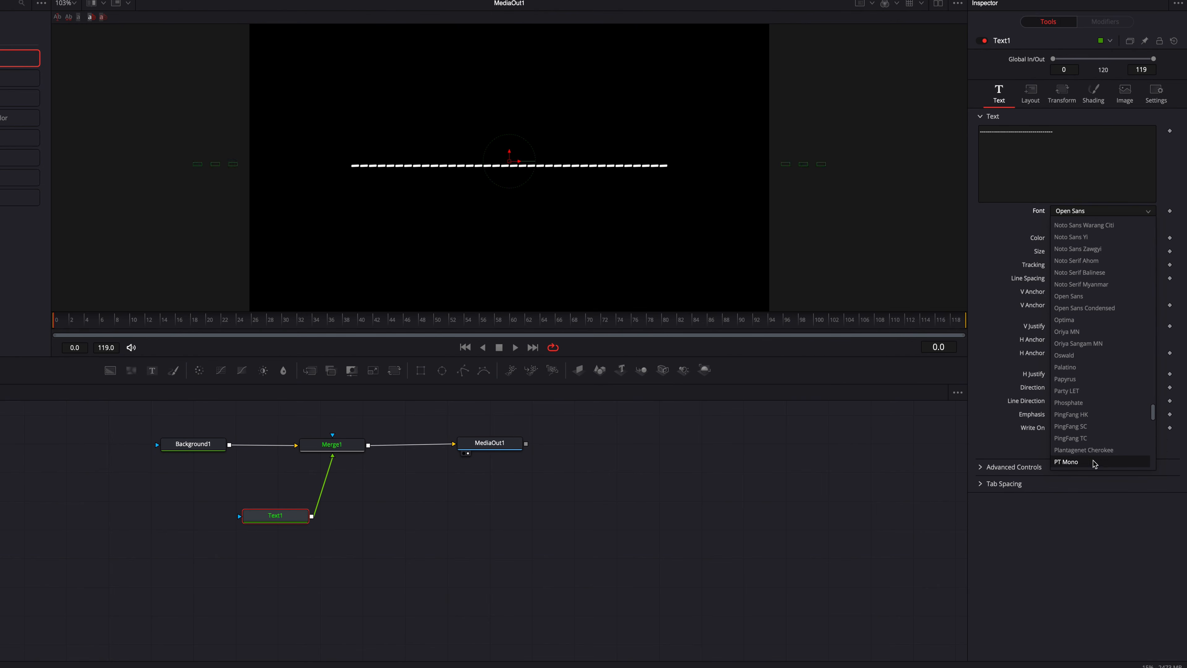
pyautogui.click(995, 222)
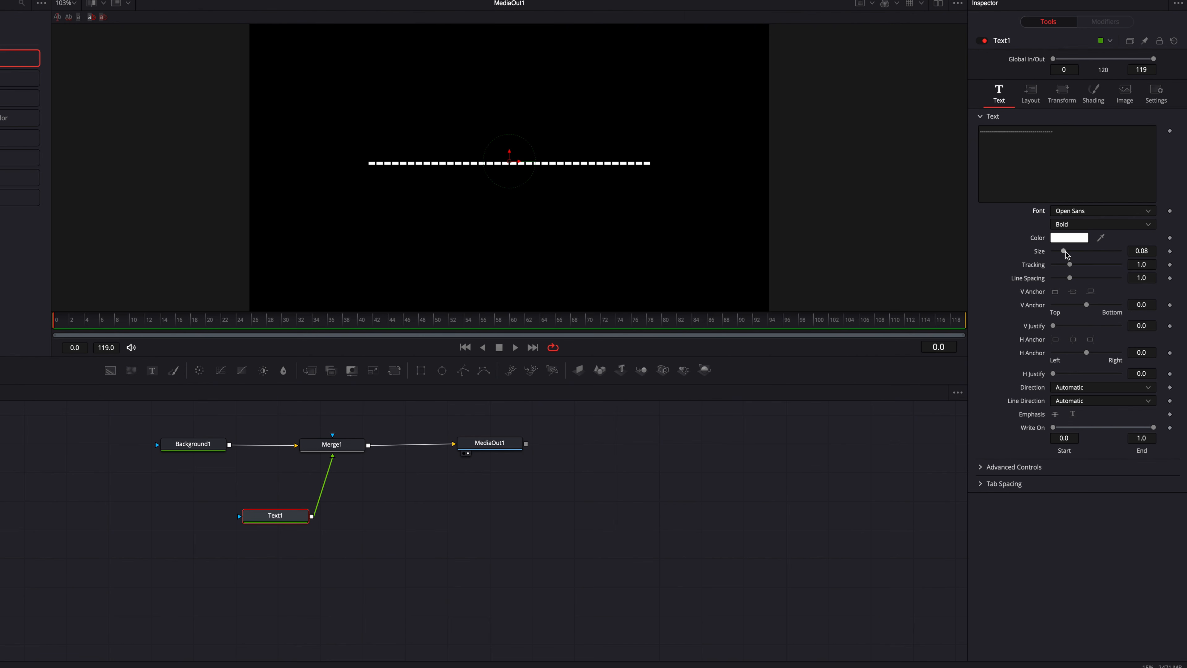
pyautogui.moveTo(1066, 254); pyautogui.dragTo(1080, 267)
pyautogui.hotkey('ctrl', 'z')
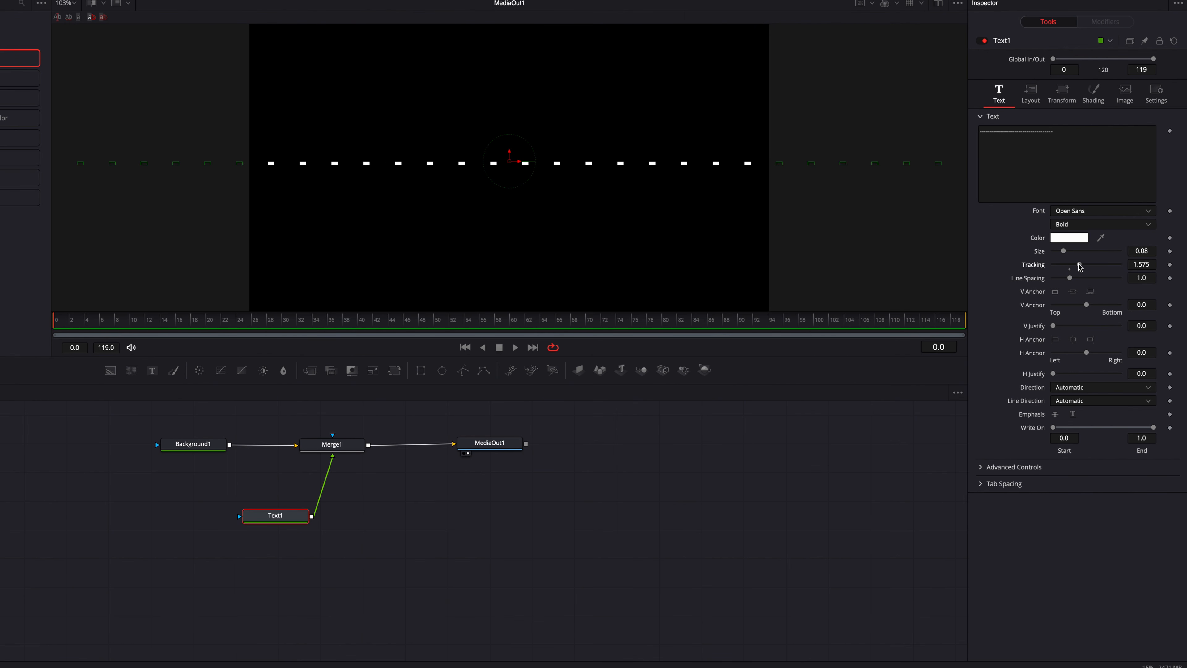
pyautogui.hotkey('ctrl', 'z')
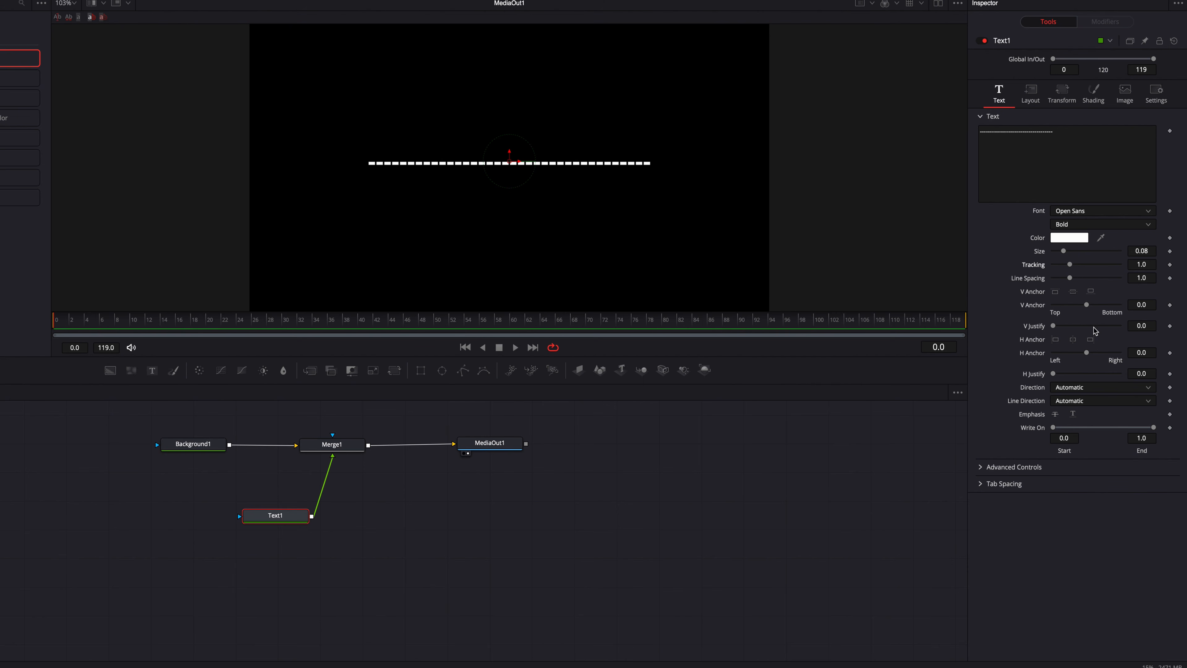
pyautogui.moveTo(1156, 431)
pyautogui.mouseDown()
pyautogui.moveTo(1054, 431)
pyautogui.moveTo(1157, 430)
pyautogui.mouseUp()
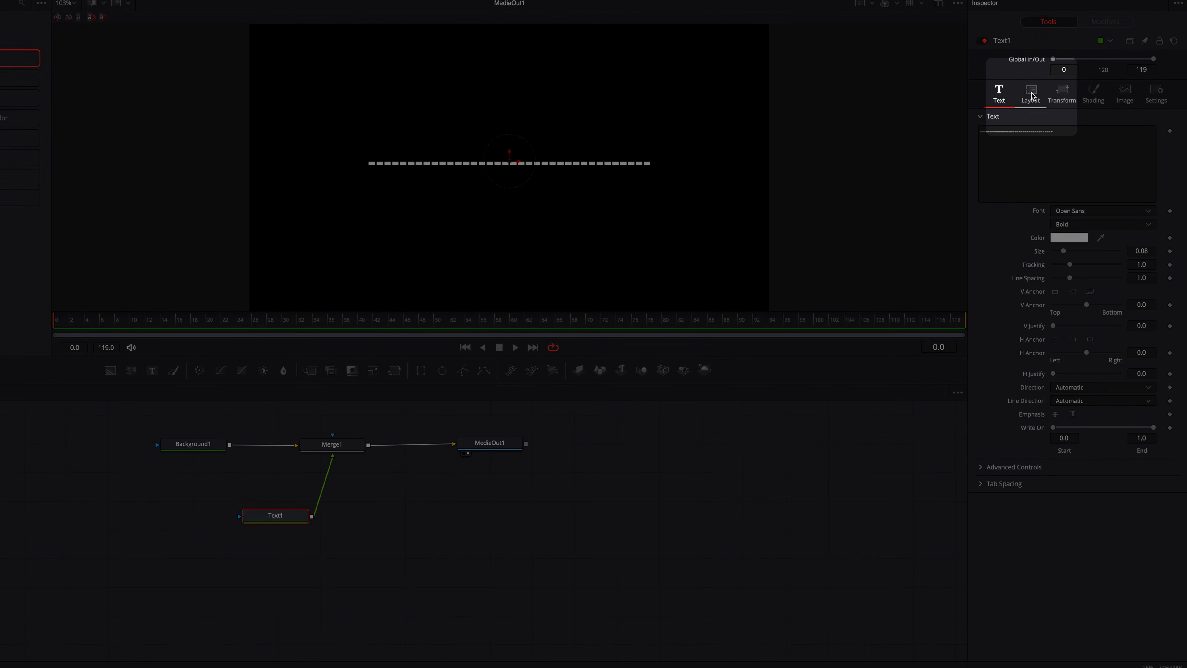
# Step: Set the dashed text's layout type to Circle, reduce its width to about 0.206 and try out its size
pyautogui.click(1031, 92)
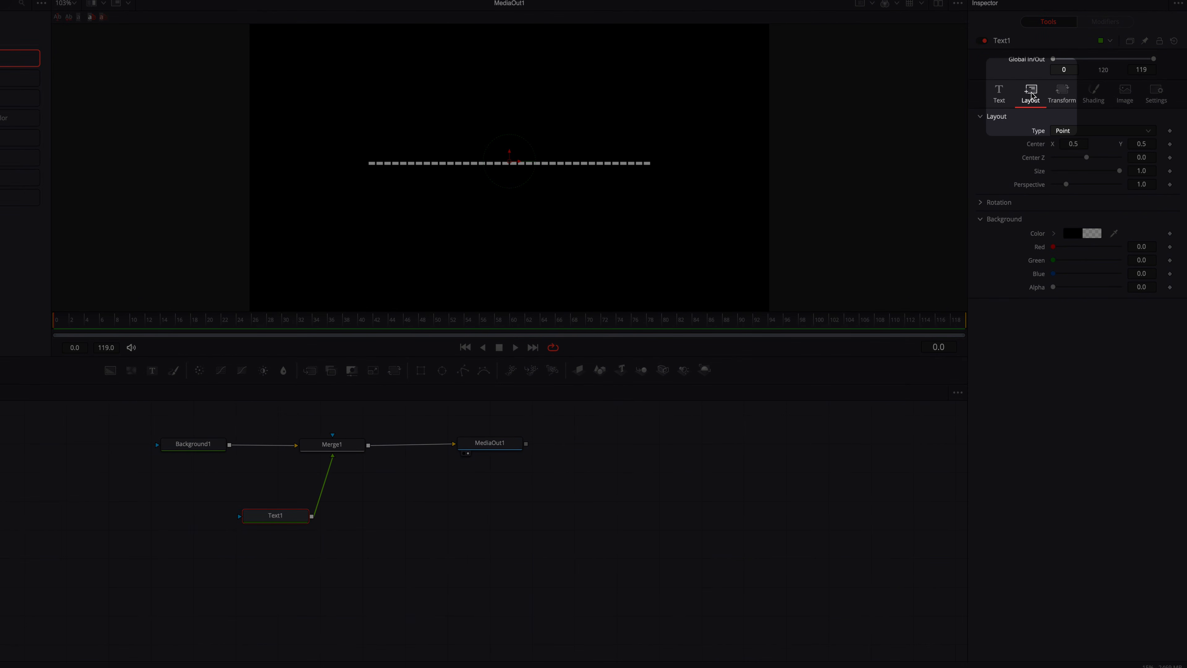
pyautogui.click(1112, 132)
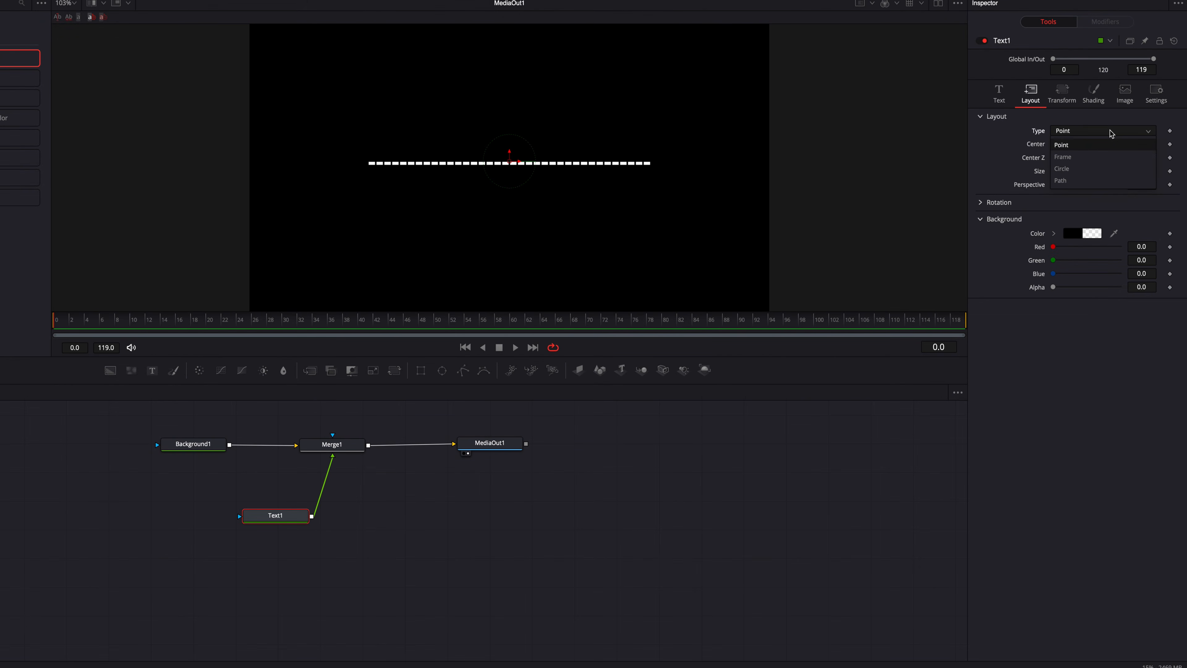
pyautogui.click(1104, 169)
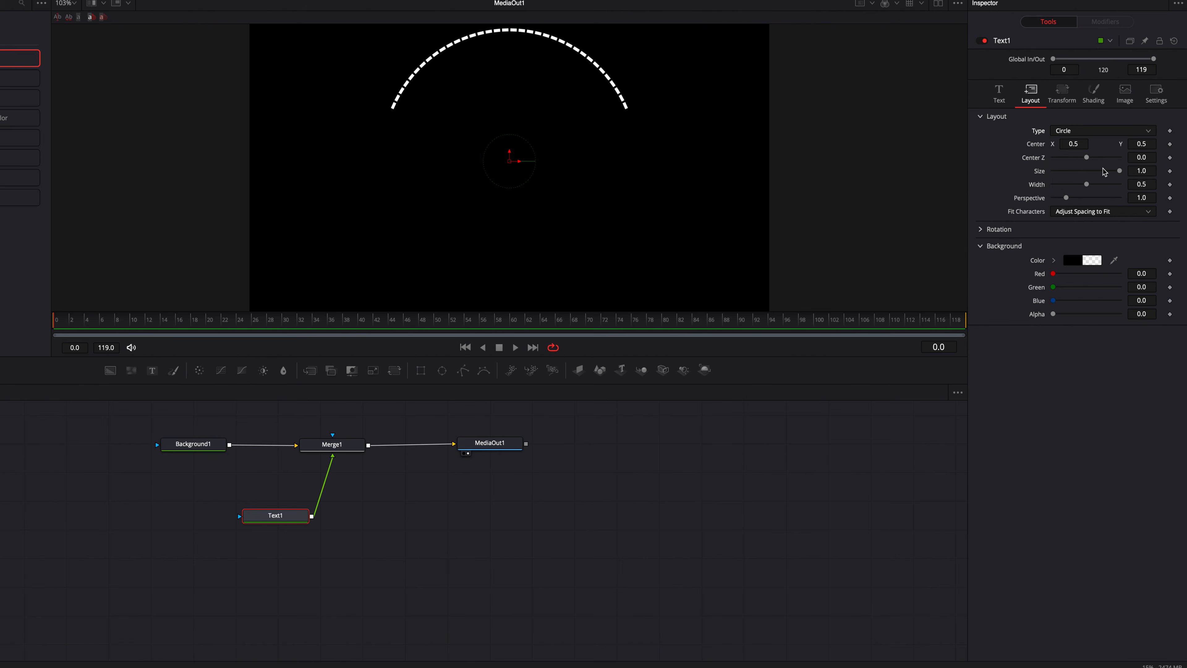
pyautogui.moveTo(1086, 184); pyautogui.dragTo(1066, 185)
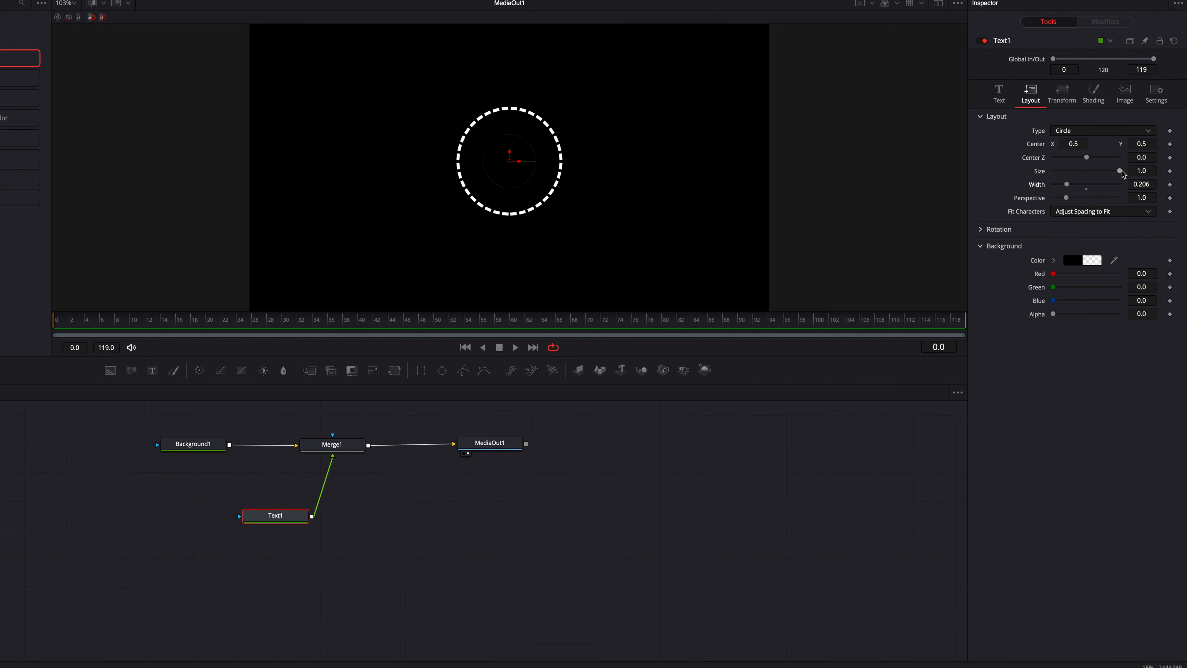
pyautogui.moveTo(1122, 172); pyautogui.dragTo(1084, 145)
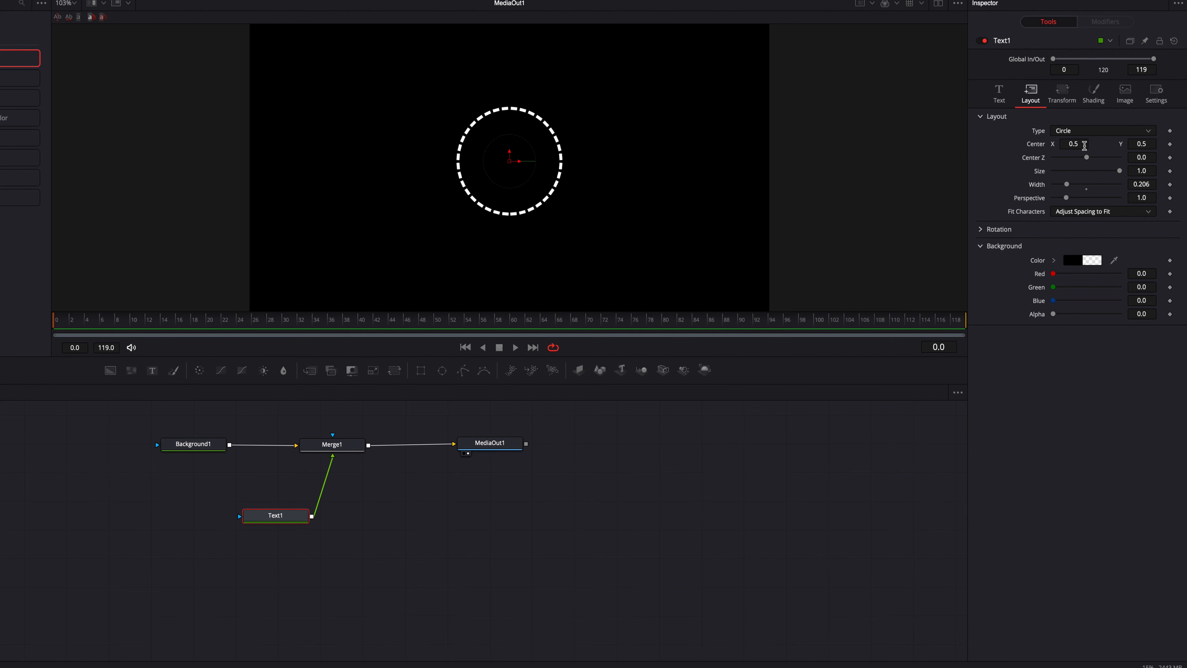
# Step: Set the dashed text's layout type to Path and draw a closed triangular path for it in the viewer
pyautogui.click(1103, 132)
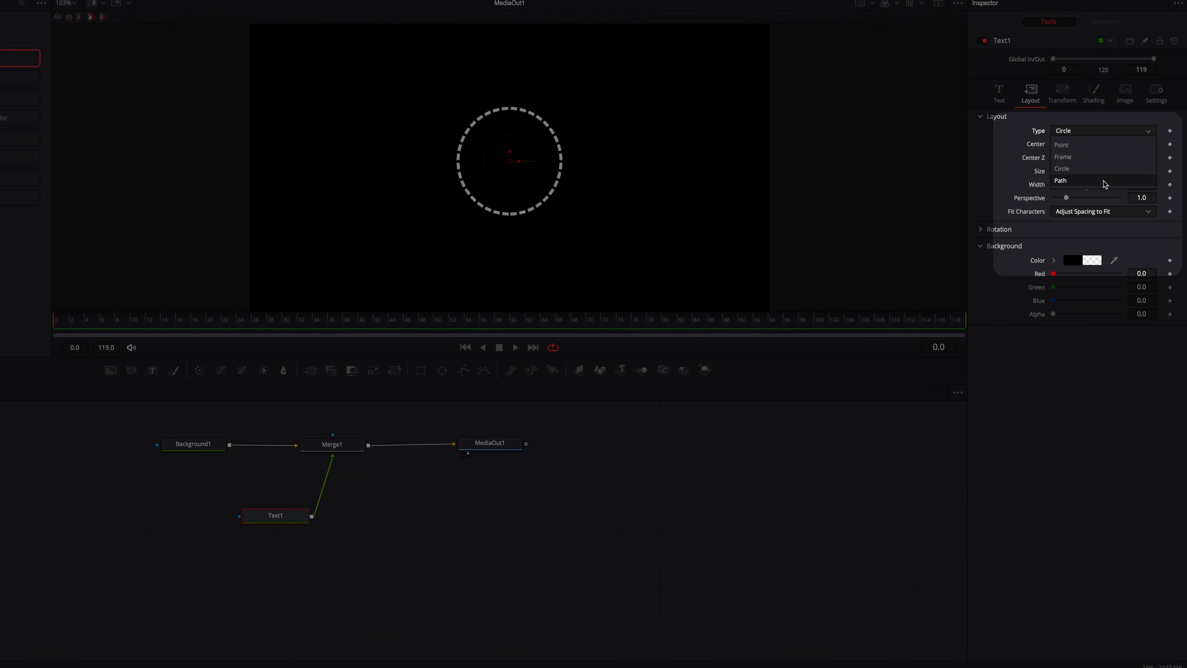
pyautogui.click(1104, 183)
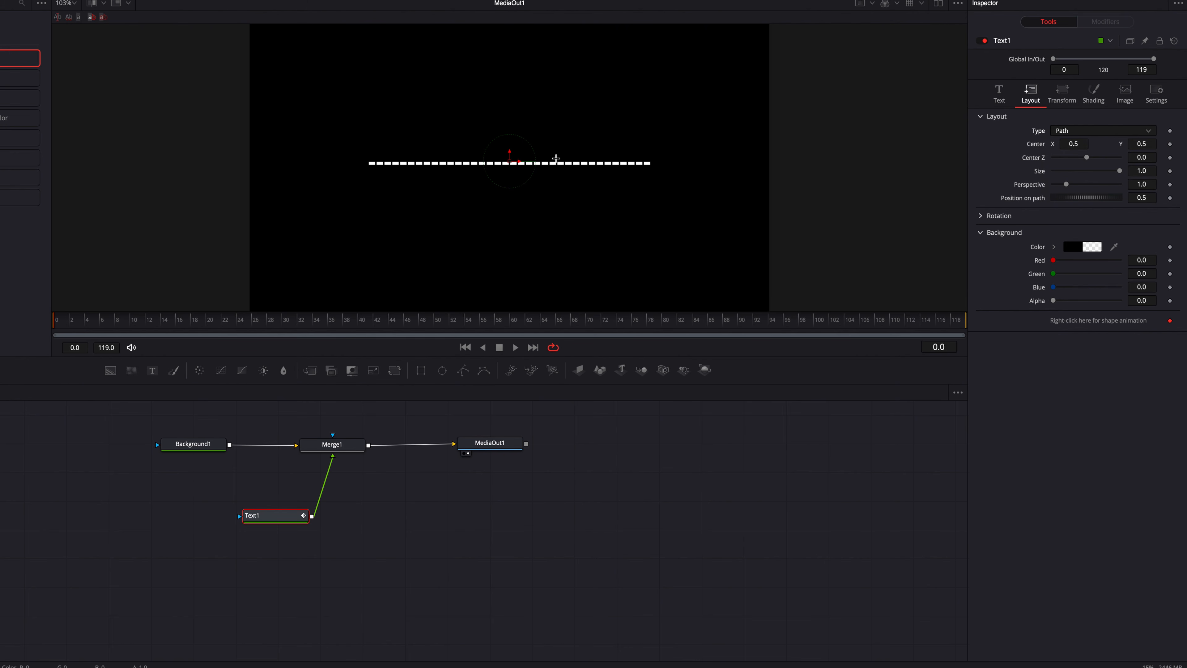
pyautogui.click(401, 108)
pyautogui.click(400, 188)
pyautogui.click(608, 208)
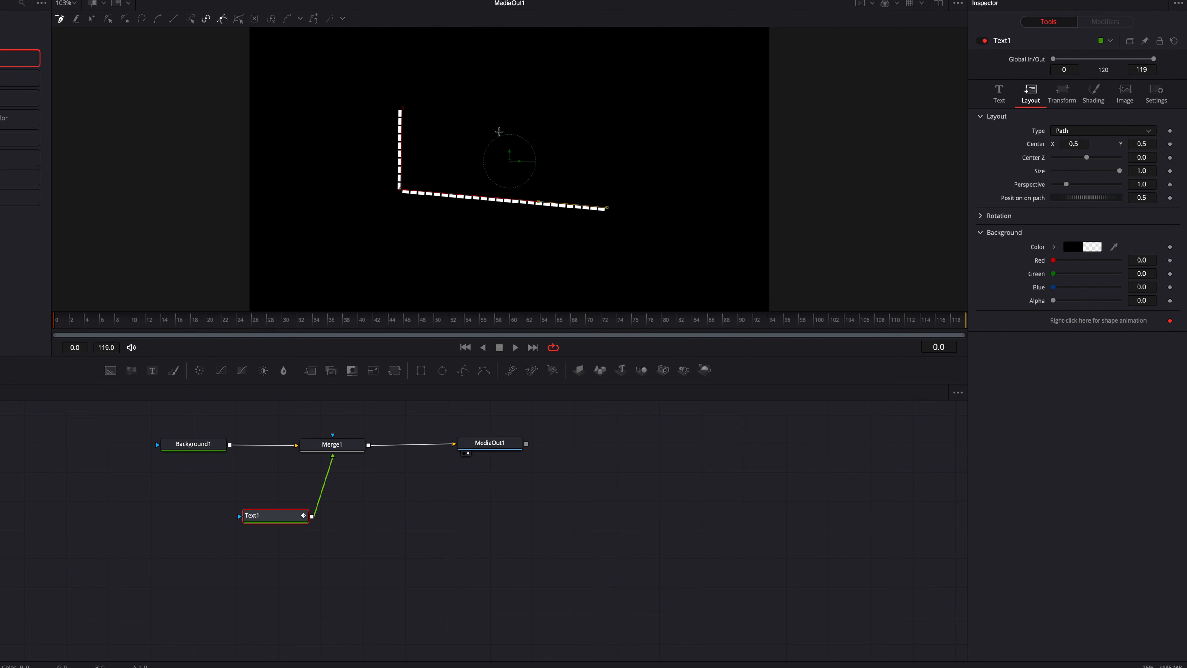
pyautogui.click(402, 108)
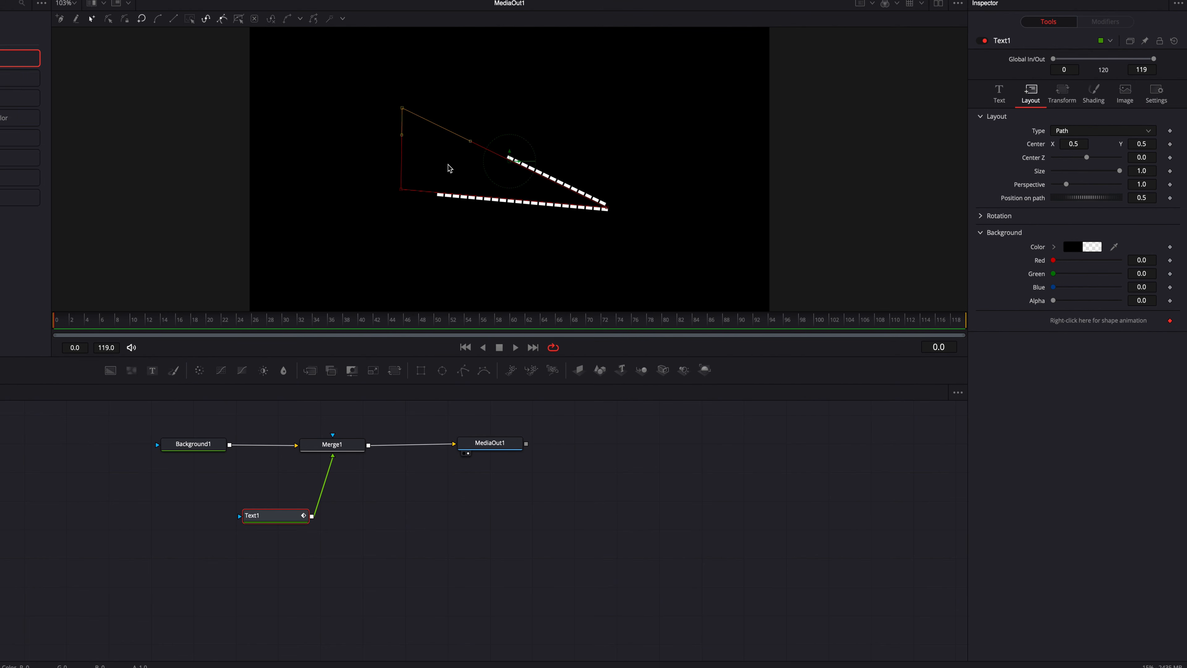
# Step: Extend the Text1 text with more hyphens until the dashes run around the whole triangular path
pyautogui.click(1001, 96)
pyautogui.click(1088, 129)
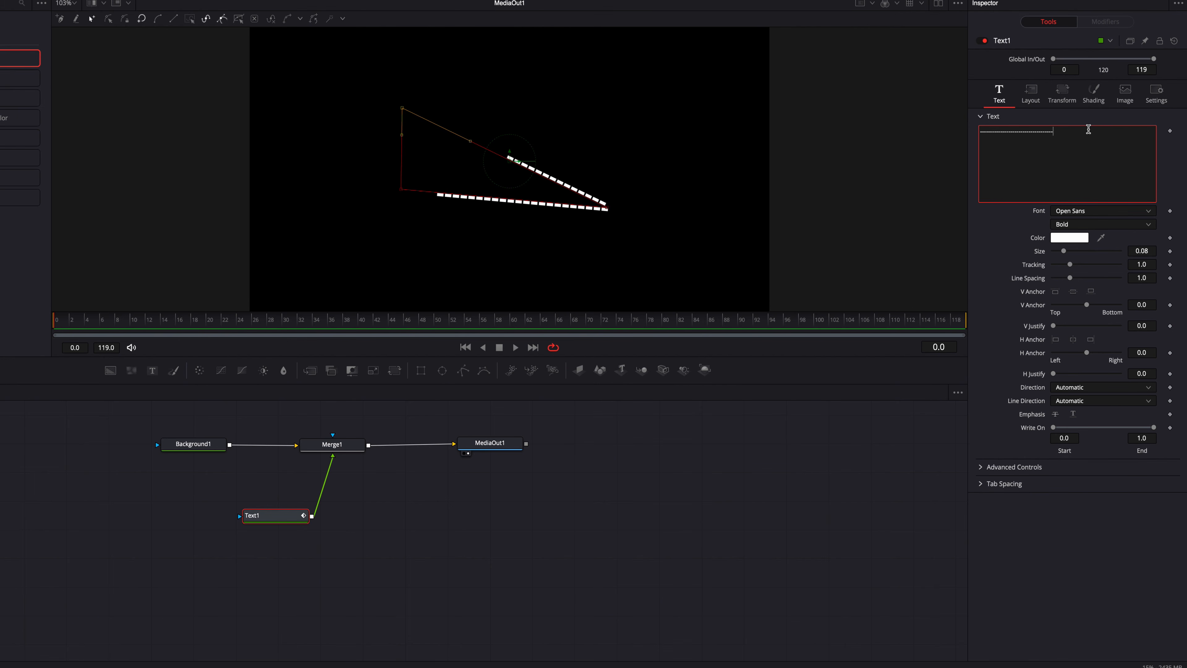
pyautogui.write('------------------------------')
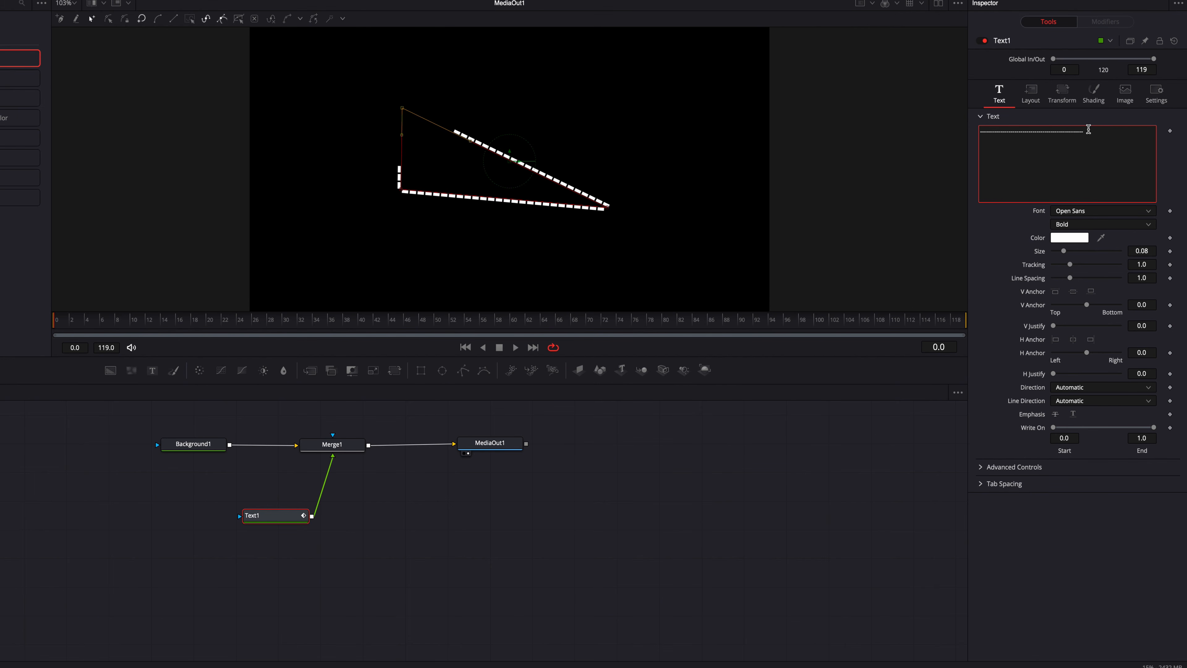
pyautogui.write('---')
pyautogui.press('BackSpace')
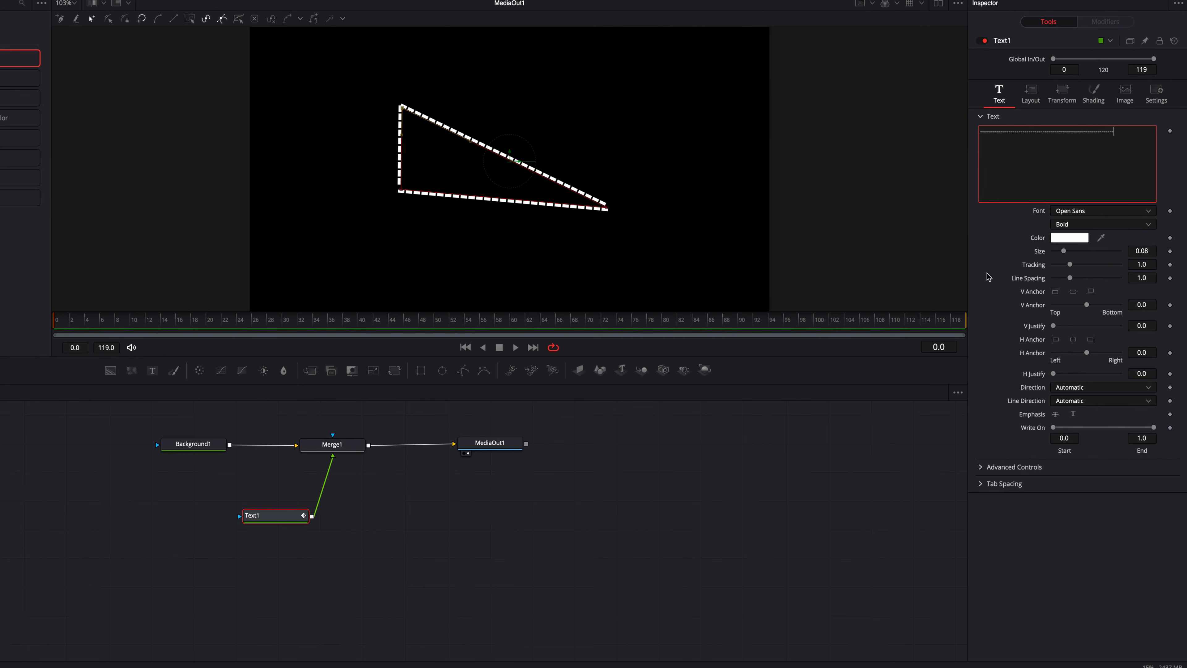
pyautogui.scroll(1, 888, 462)
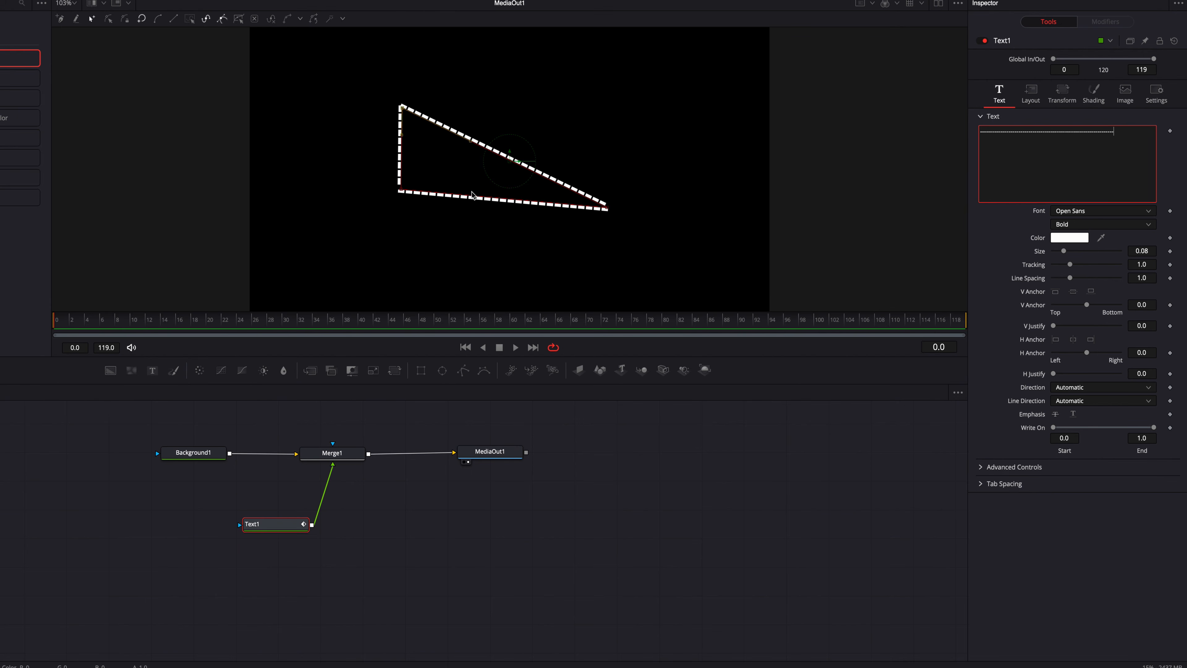
# Step: Reshape the dashed text's path by pulling its lower edge down, its upper edge inward and its upper corner down
pyautogui.moveTo(471, 199); pyautogui.dragTo(464, 272)
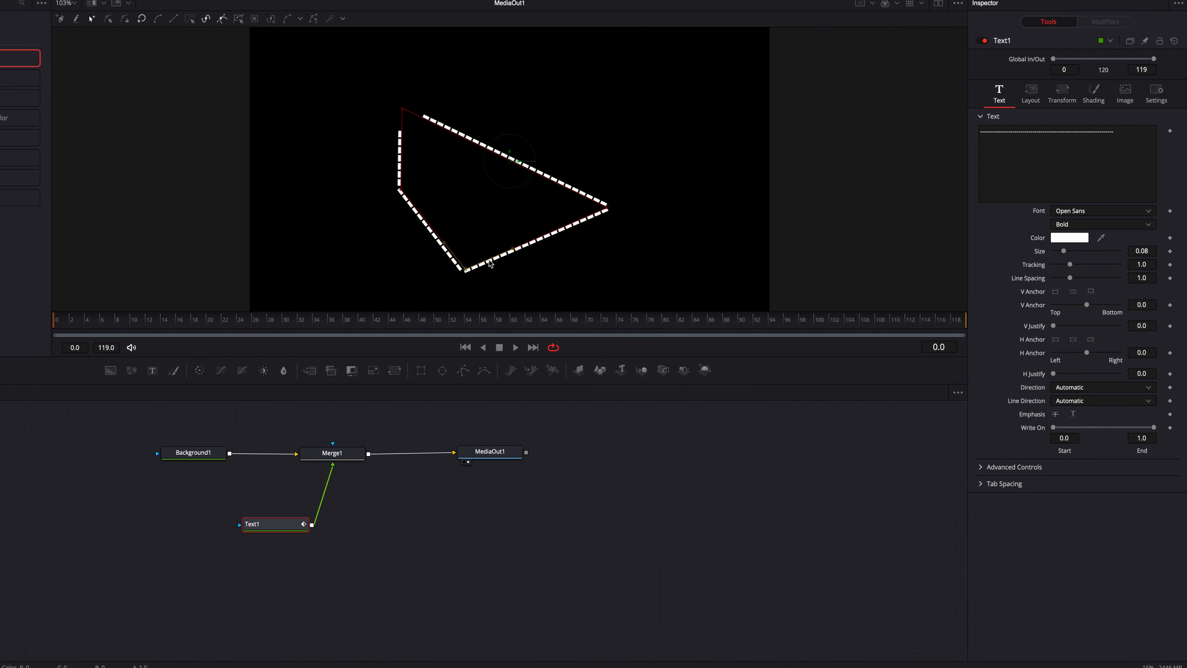
pyautogui.moveTo(551, 181); pyautogui.dragTo(504, 190)
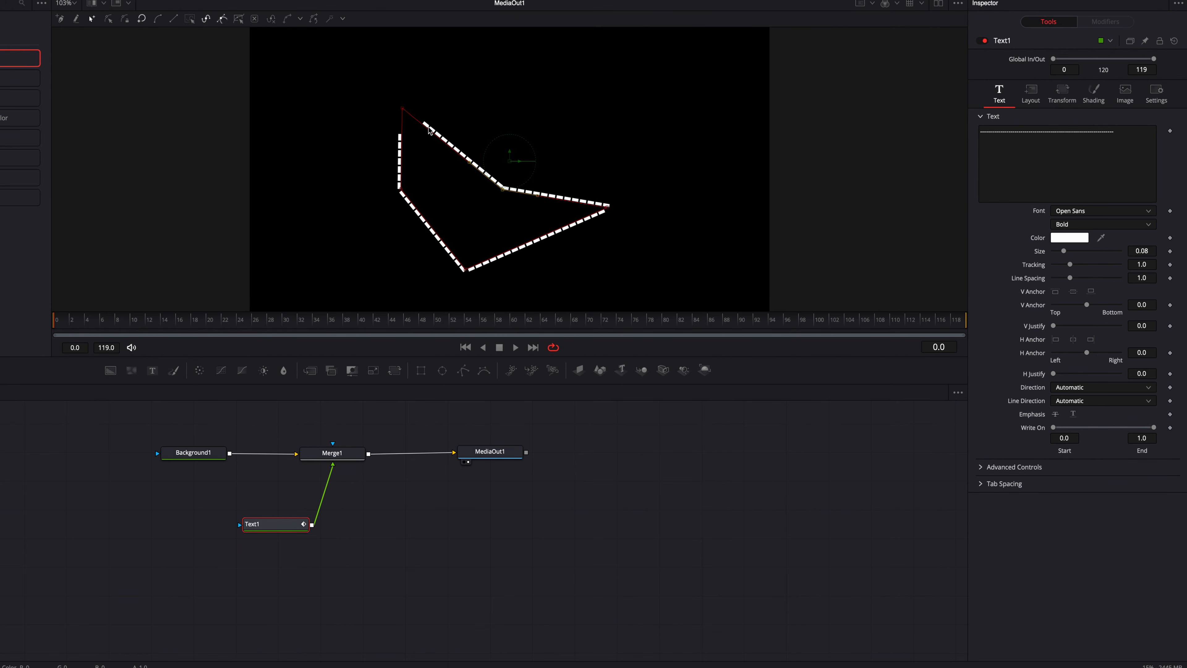
pyautogui.moveTo(402, 108); pyautogui.dragTo(409, 153)
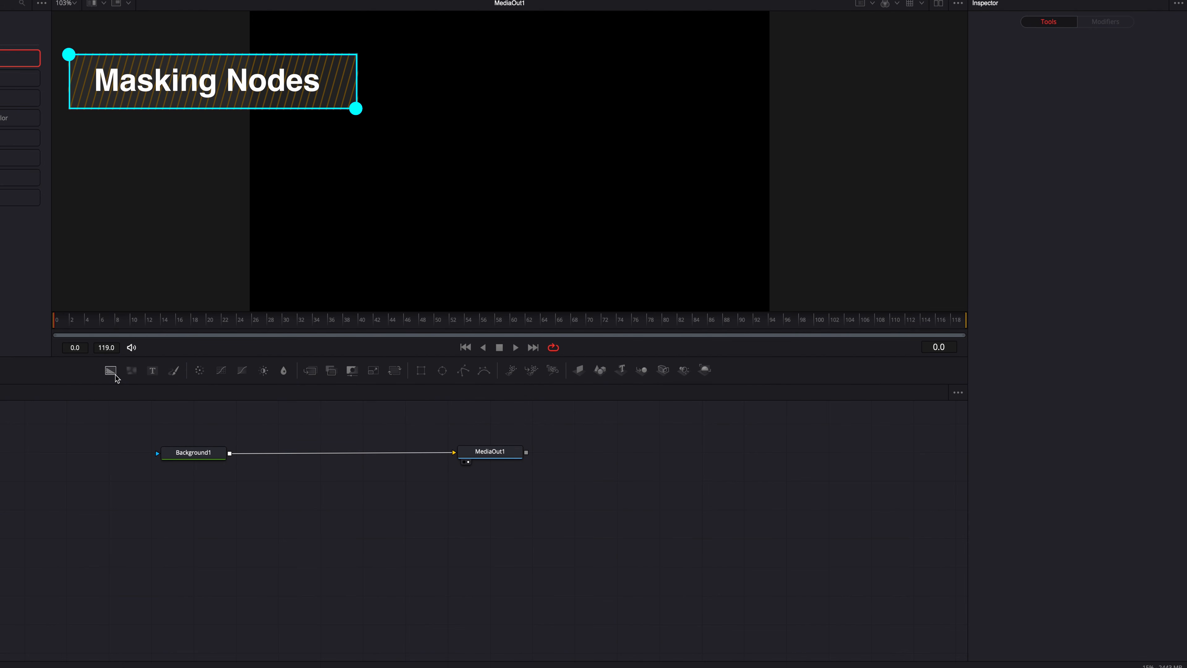
# Step: Merge a second Background node over Background1 and make its color white
pyautogui.moveTo(116, 375); pyautogui.dragTo(332, 452)
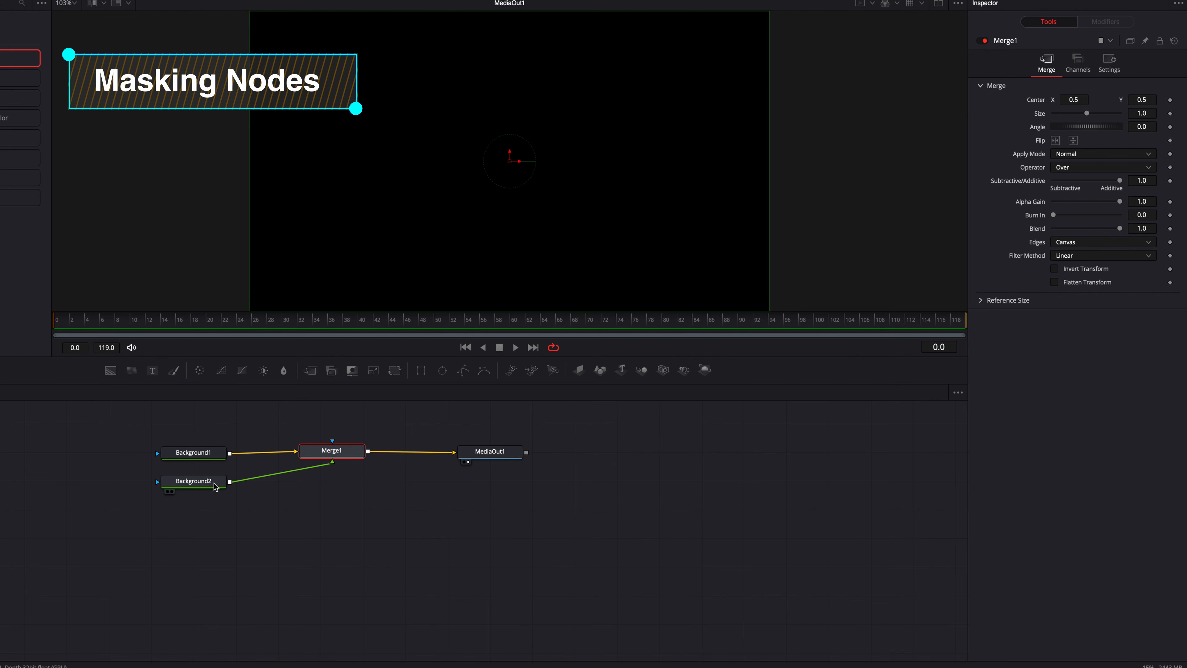
pyautogui.moveTo(215, 486); pyautogui.dragTo(301, 511)
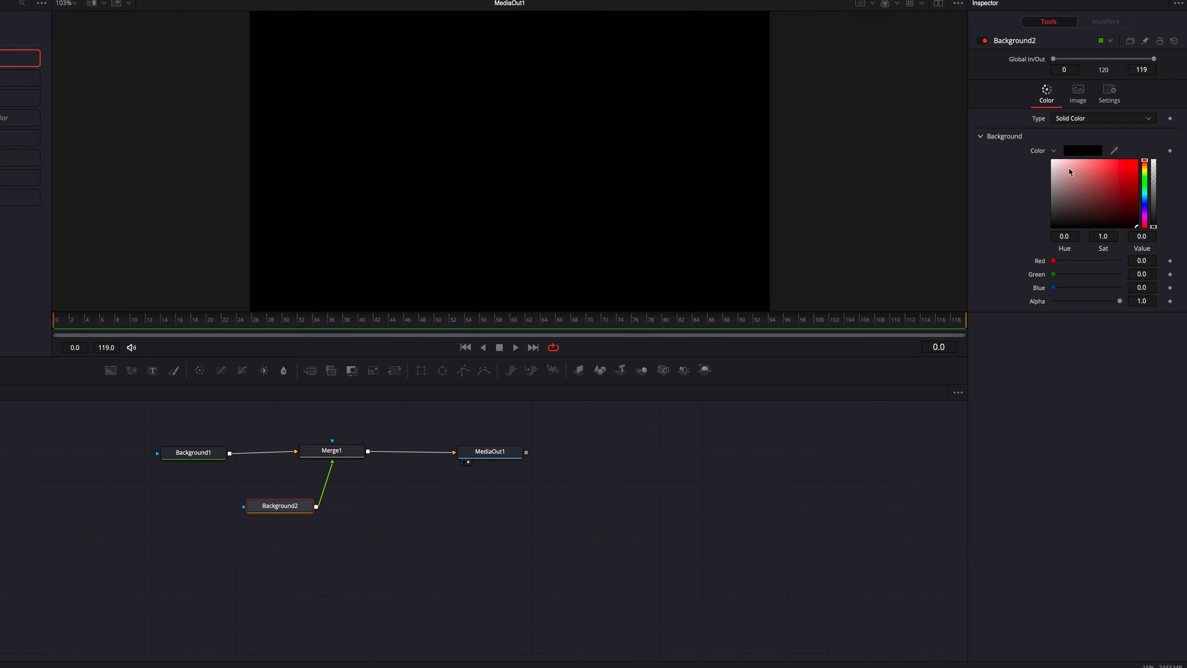
pyautogui.moveTo(1070, 168); pyautogui.dragTo(1052, 160)
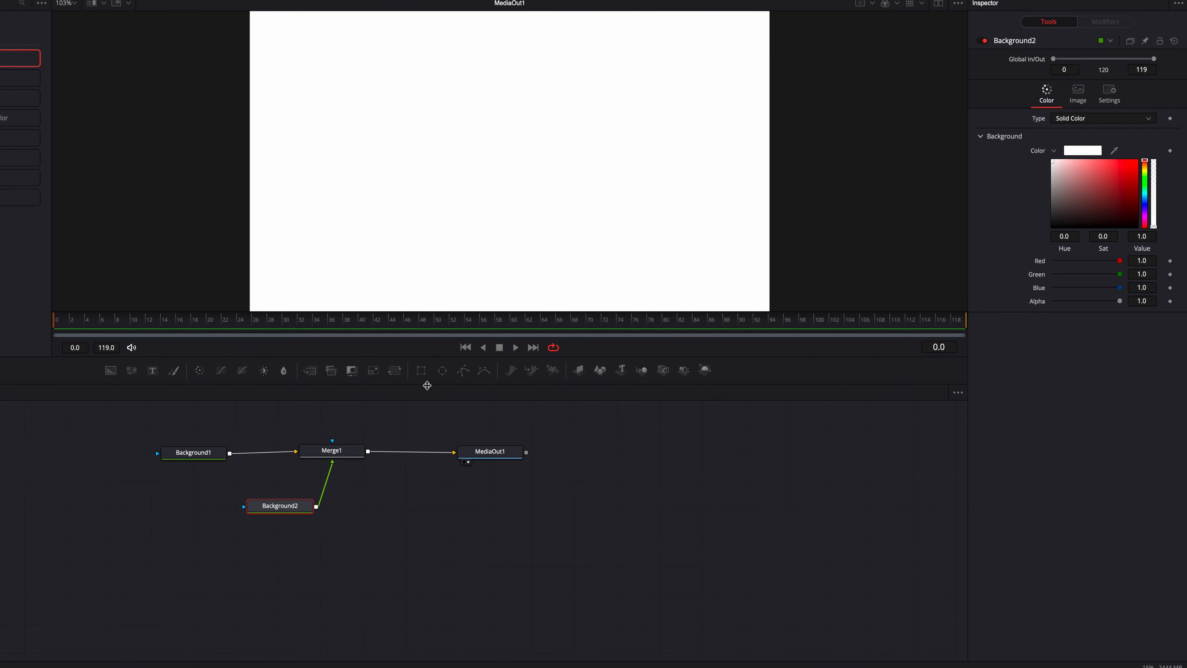
# Step: Mask Background2 with a closed four-point polygon drawn in the viewer, turning Solid off and setting the border width to 0.0038
pyautogui.moveTo(463, 372); pyautogui.dragTo(244, 507)
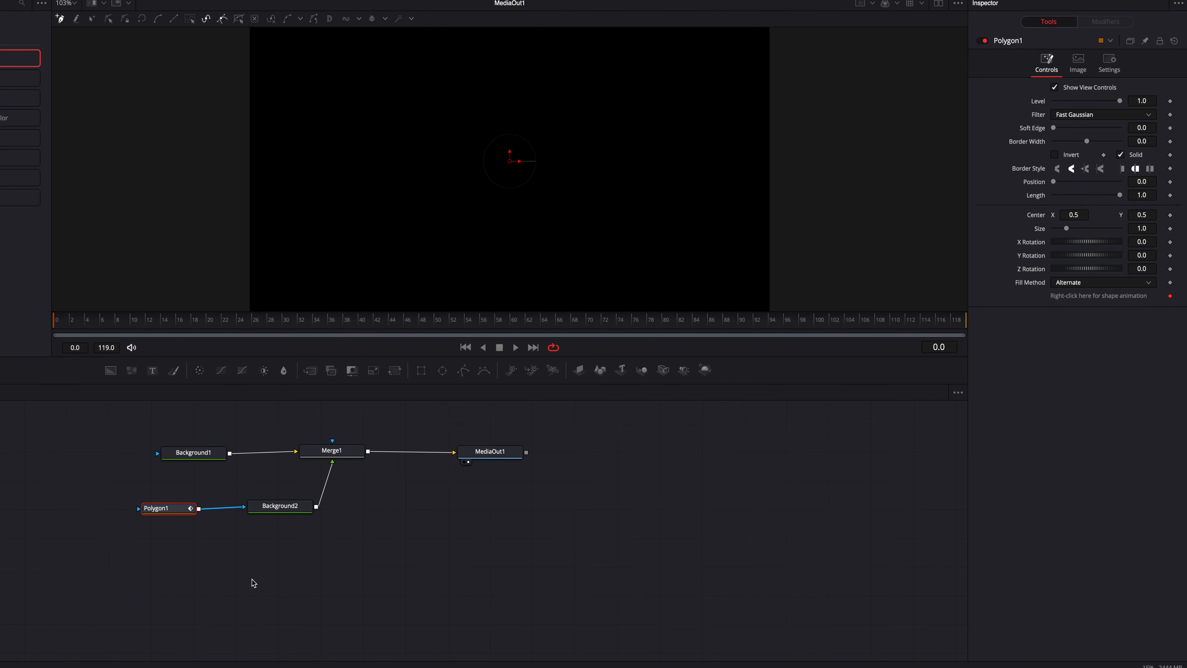
pyautogui.click(380, 141)
pyautogui.click(402, 217)
pyautogui.click(596, 217)
pyautogui.click(449, 115)
pyautogui.click(381, 142)
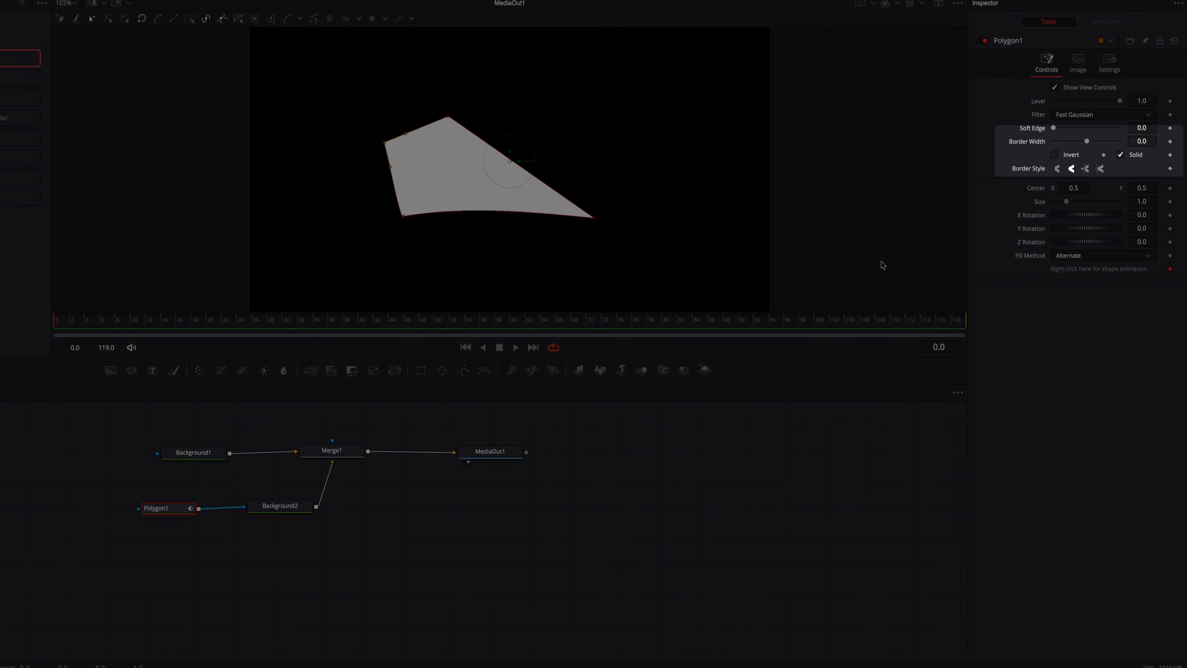
pyautogui.click(1121, 154)
pyautogui.moveTo(1142, 141); pyautogui.dragTo(1147, 140)
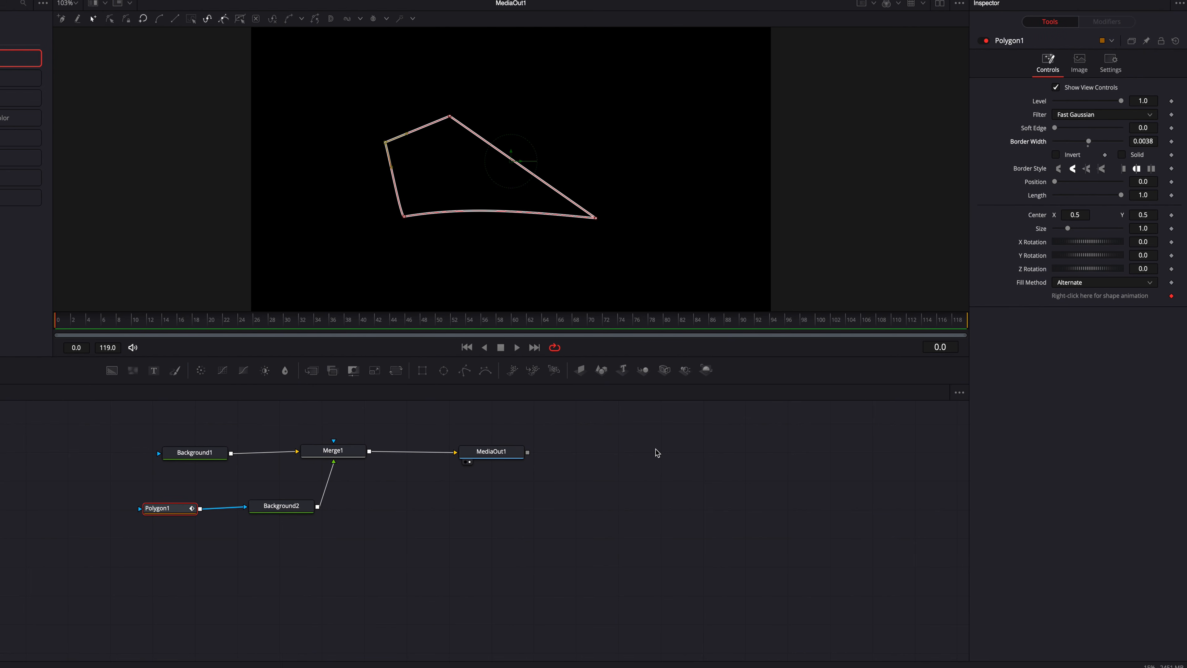
# Step: Remove Polygon1Polyline from the polygon mask's shape animation and publish the shape
pyautogui.rightClick(1089, 296)
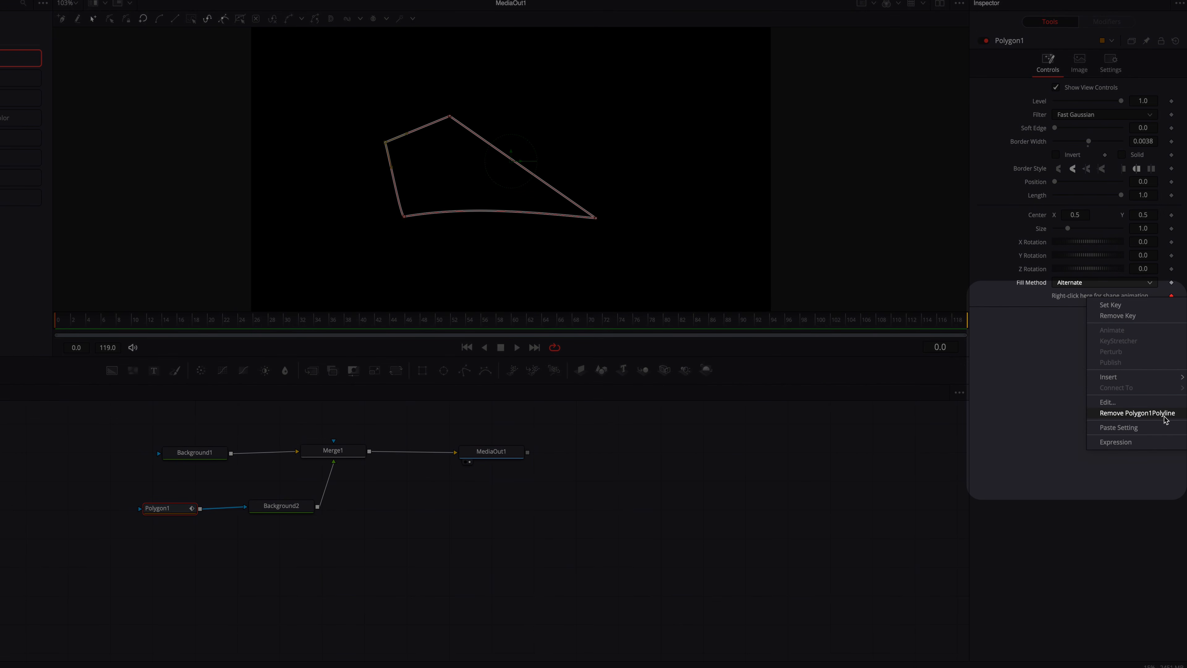
pyautogui.click(1165, 416)
pyautogui.rightClick(1099, 296)
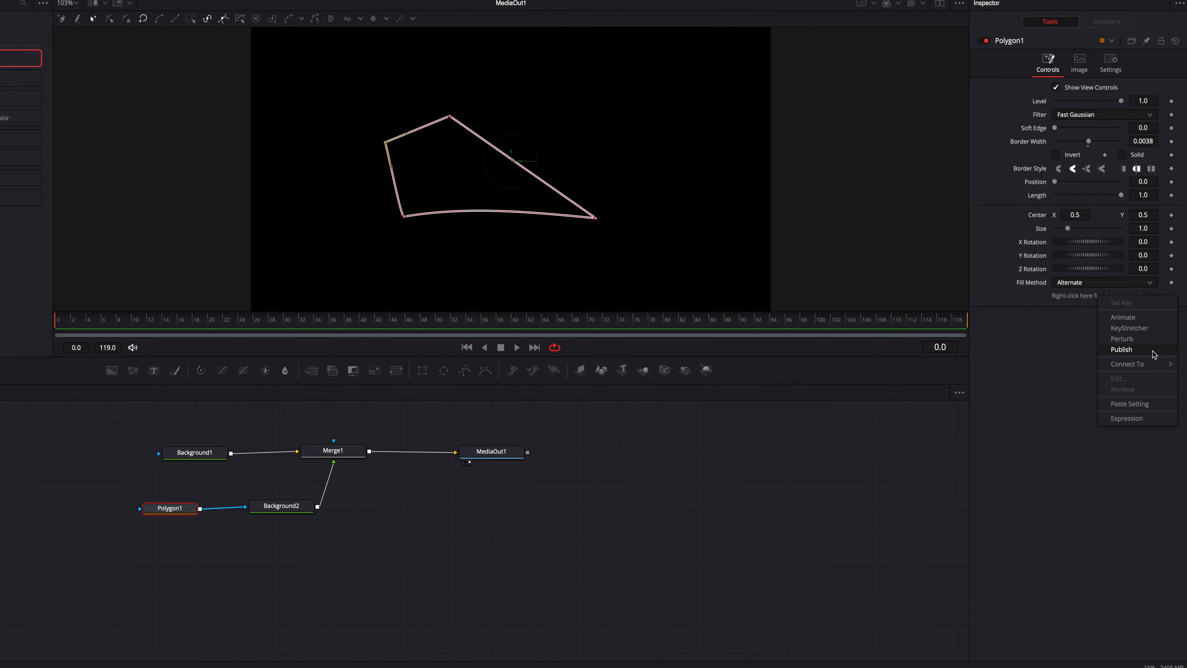
pyautogui.click(1154, 350)
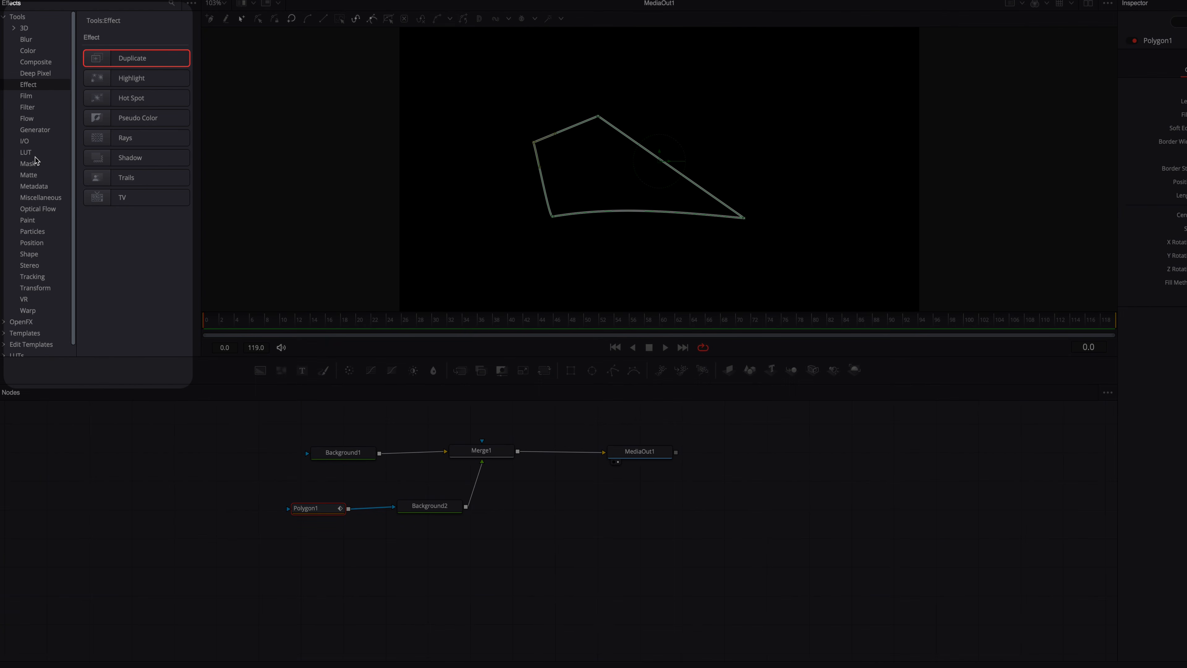
# Step: Add a Mask Paint node feeding Polygon1 and choose the PolylineStroke tool for it
pyautogui.click(34, 164)
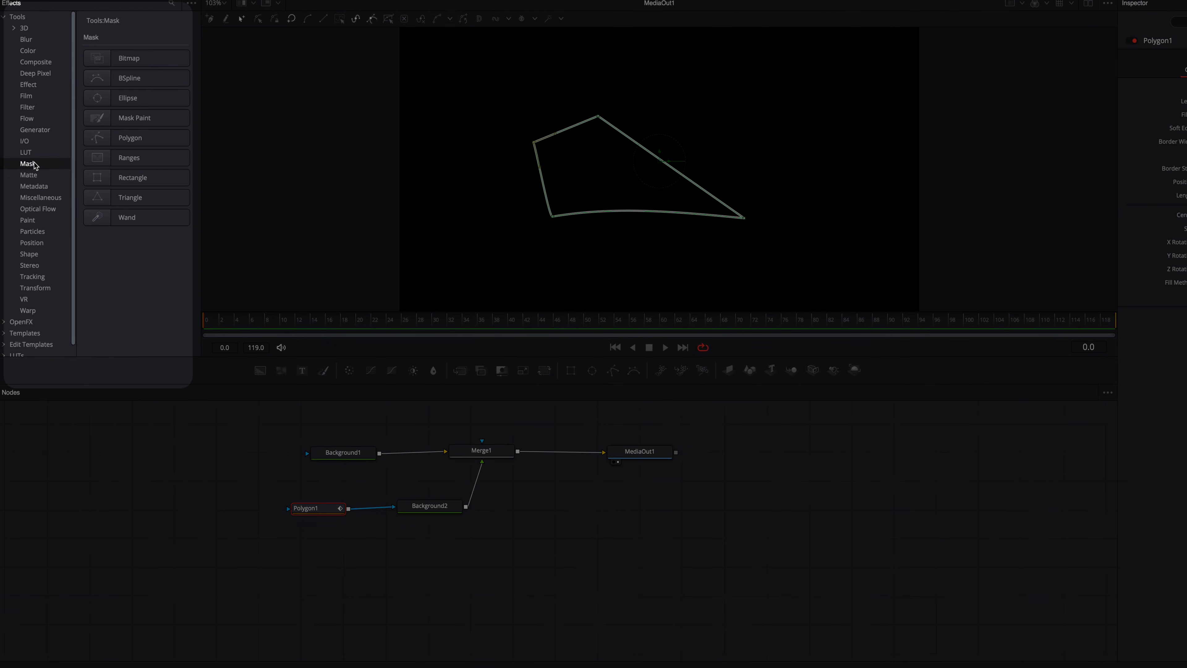
pyautogui.moveTo(146, 119)
pyautogui.mouseDown()
pyautogui.moveTo(202, 509)
pyautogui.moveTo(289, 510)
pyautogui.mouseUp()
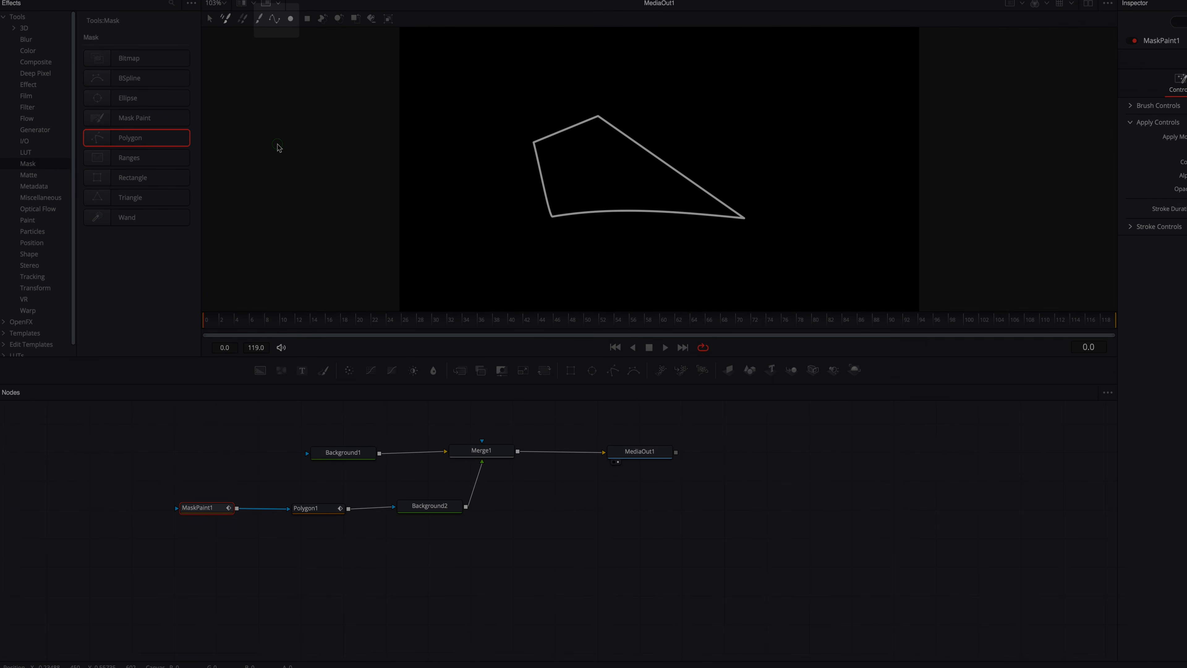
pyautogui.click(275, 20)
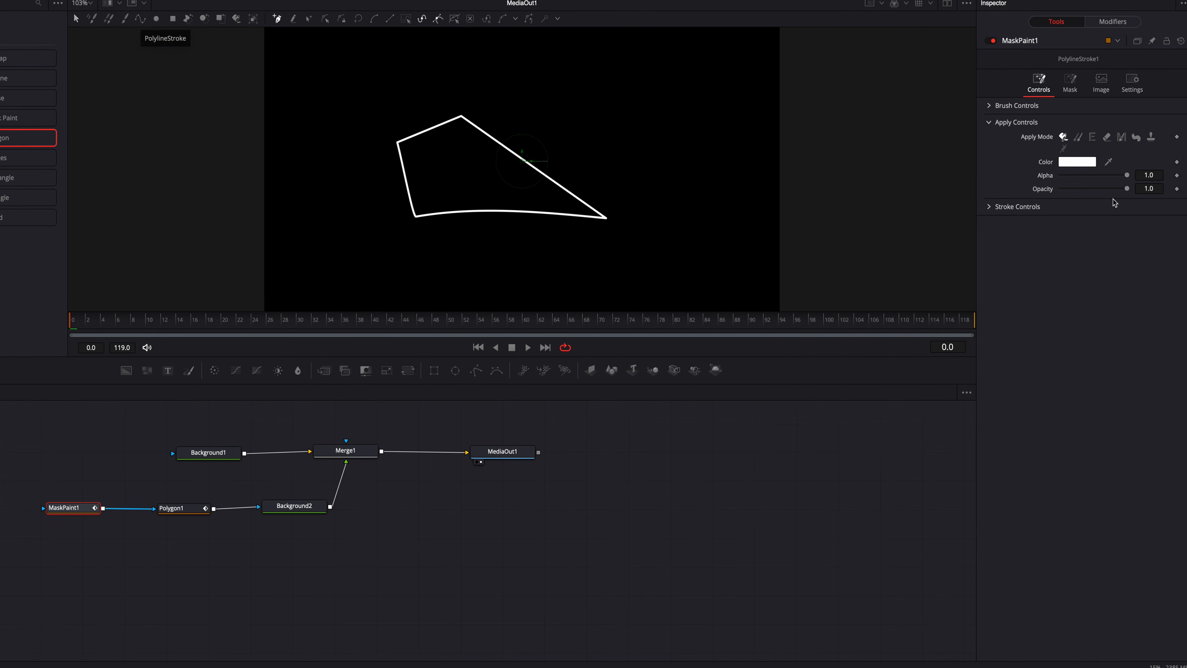
# Step: Connect the paint stroke's shape animation to the Polygon1 Polyline value
pyautogui.click(991, 207)
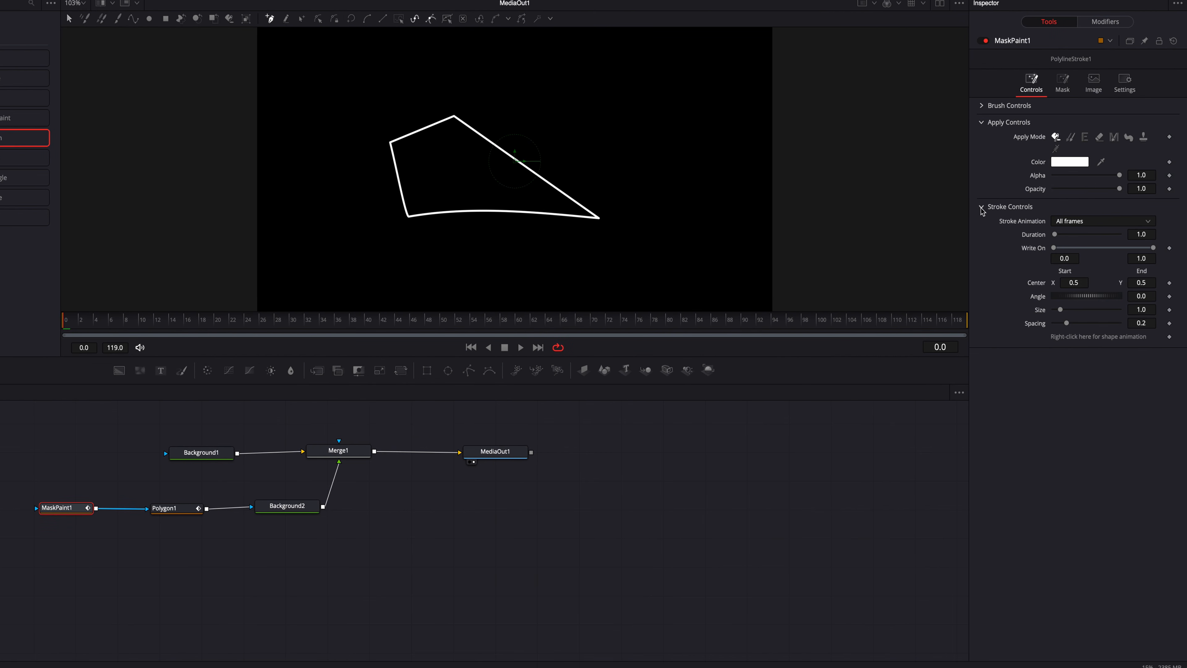
pyautogui.rightClick(1106, 340)
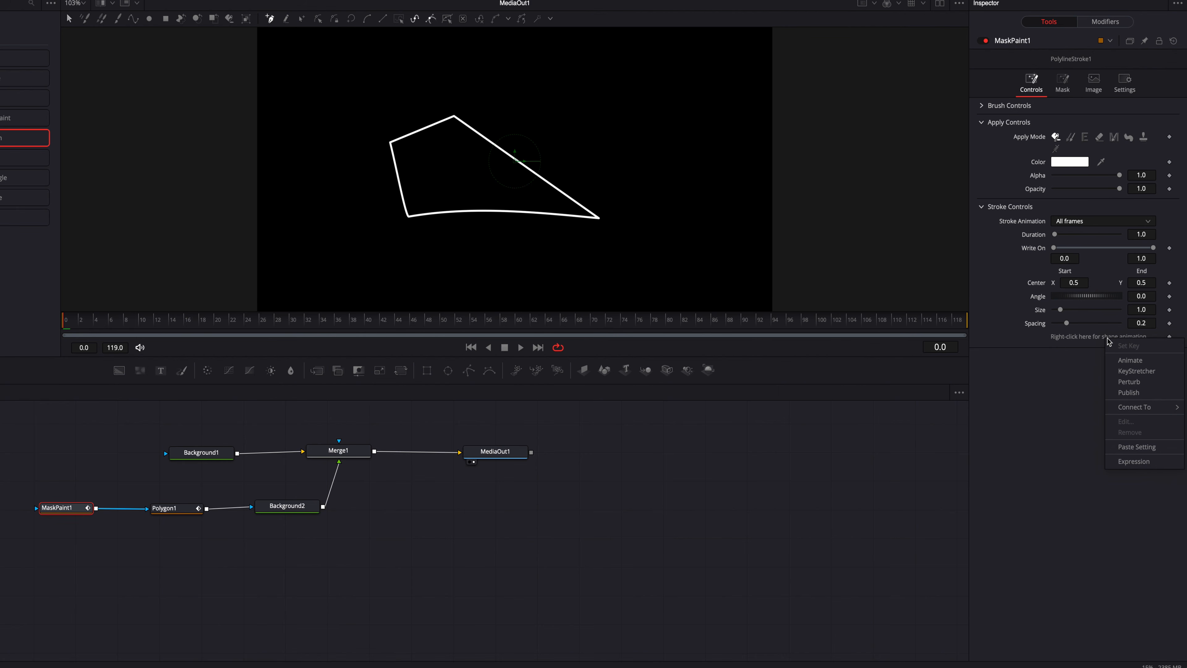
pyautogui.moveTo(1148, 408)
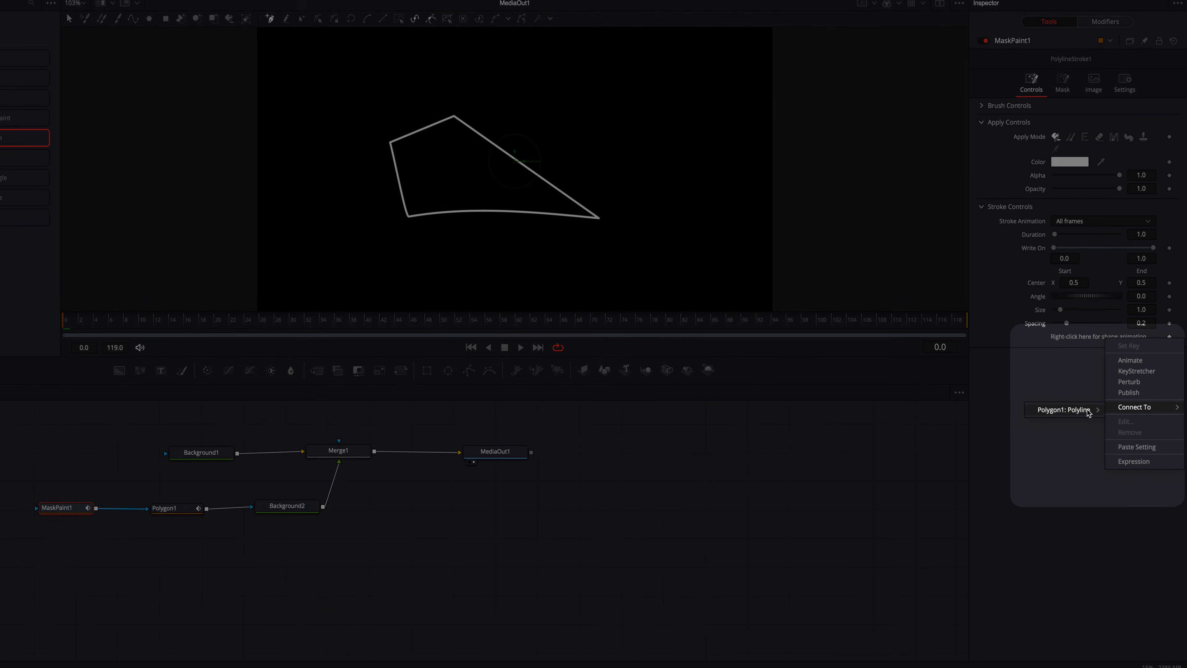
pyautogui.moveTo(1070, 409)
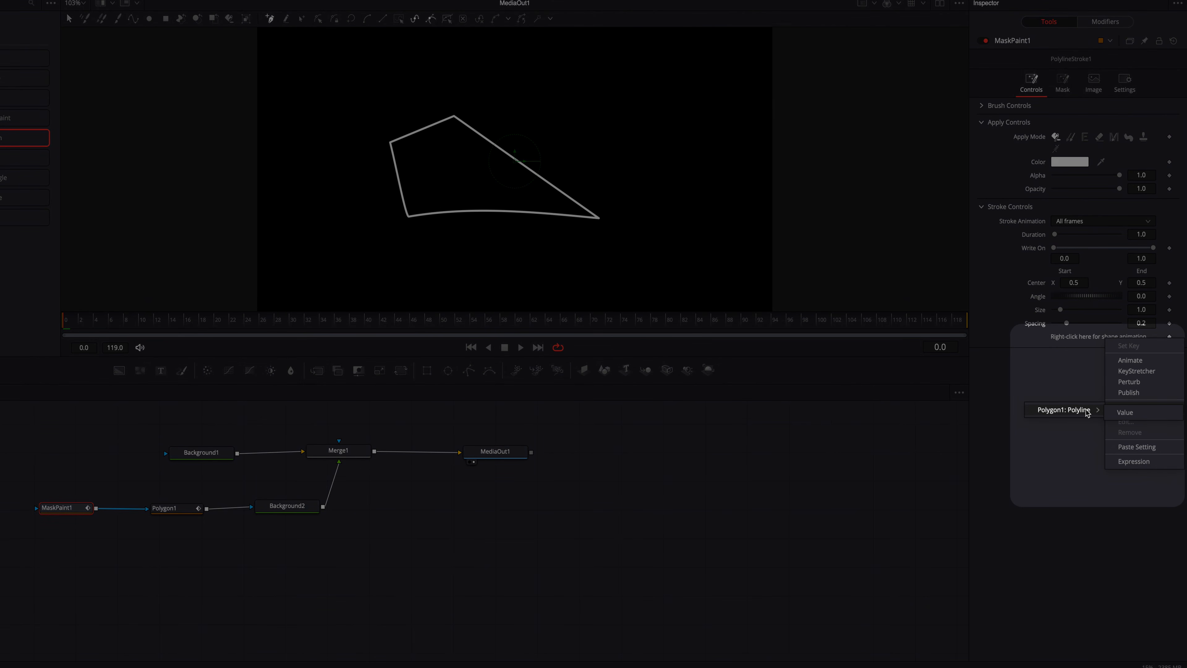
pyautogui.click(1167, 414)
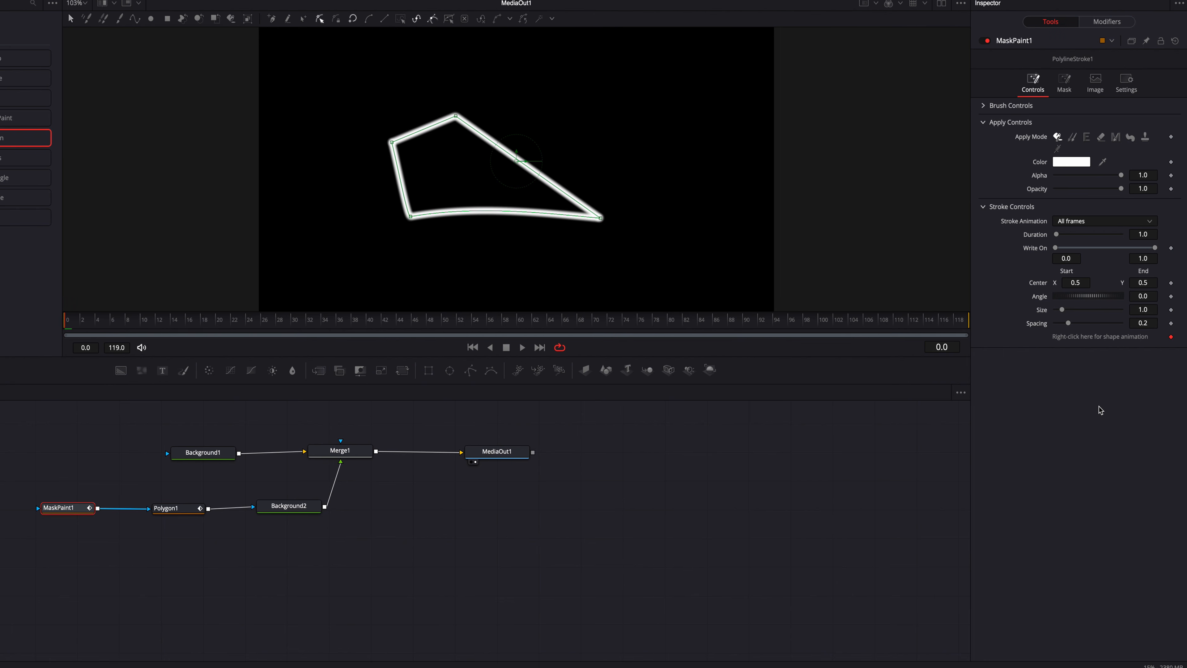
# Step: Set the paint stroke's brush softness to 0.001, its brush size to 0.011 and its spacing to 1.843
pyautogui.click(987, 106)
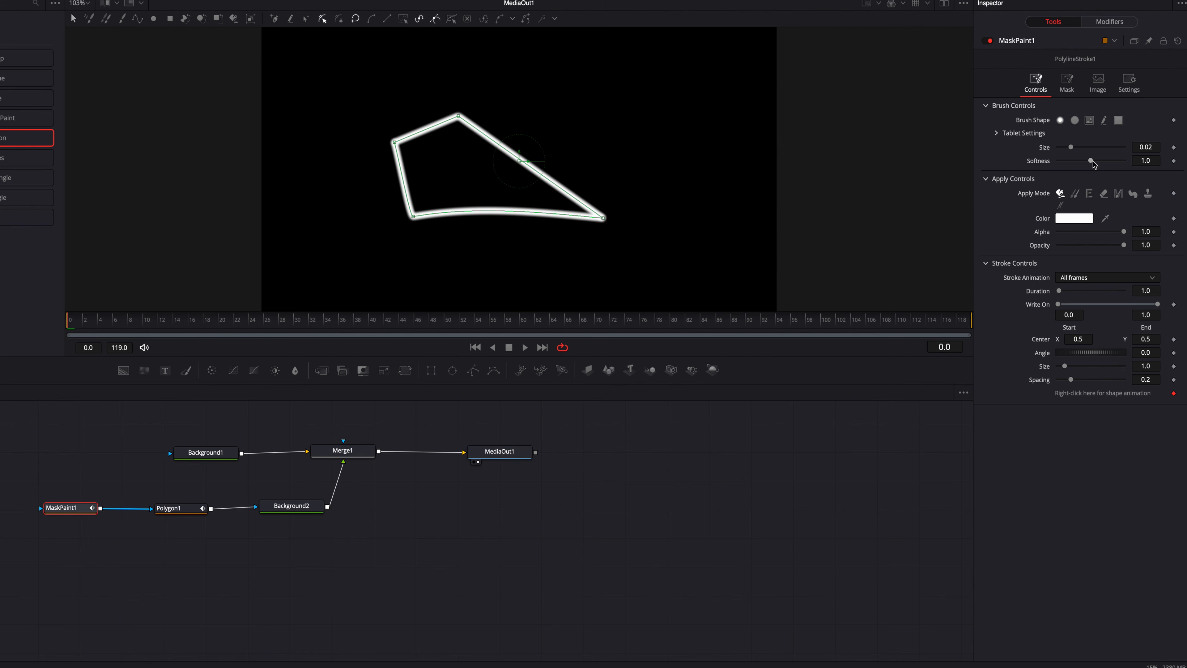
pyautogui.moveTo(1093, 161)
pyautogui.mouseDown()
pyautogui.moveTo(1057, 160)
pyautogui.moveTo(1089, 151)
pyautogui.moveTo(1065, 152)
pyautogui.mouseUp()
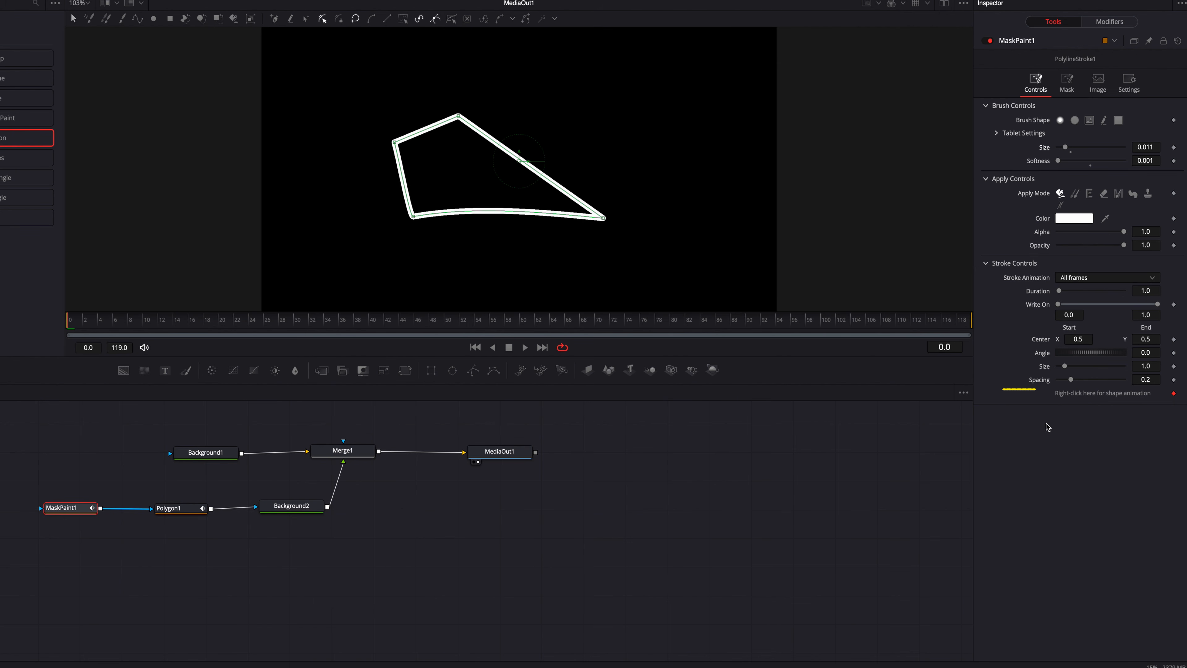
pyautogui.moveTo(1074, 382); pyautogui.dragTo(1129, 383)
pyautogui.click(1152, 379)
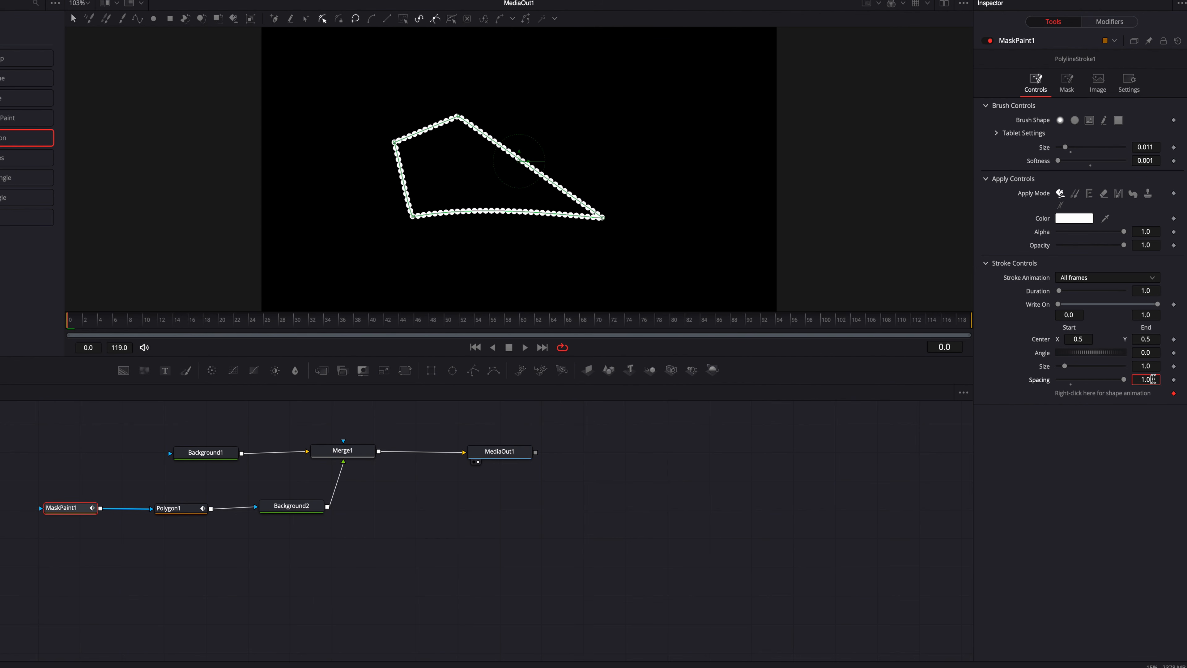
pyautogui.write('2')
pyautogui.press('Return')
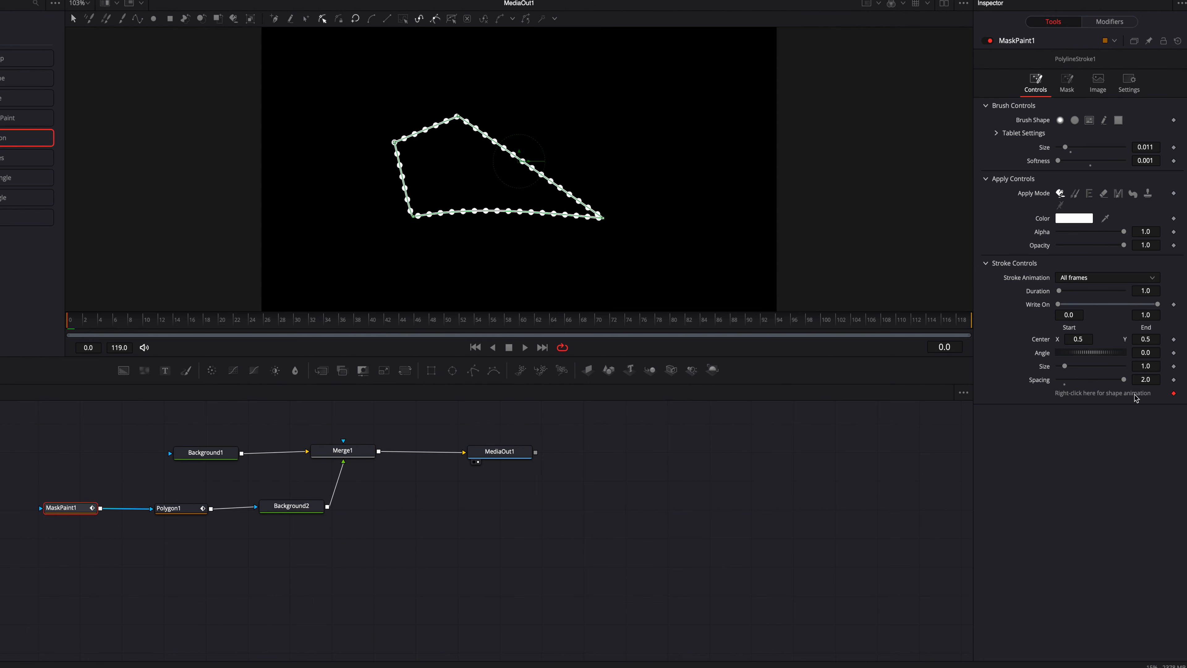
pyautogui.moveTo(1124, 380); pyautogui.dragTo(1120, 381)
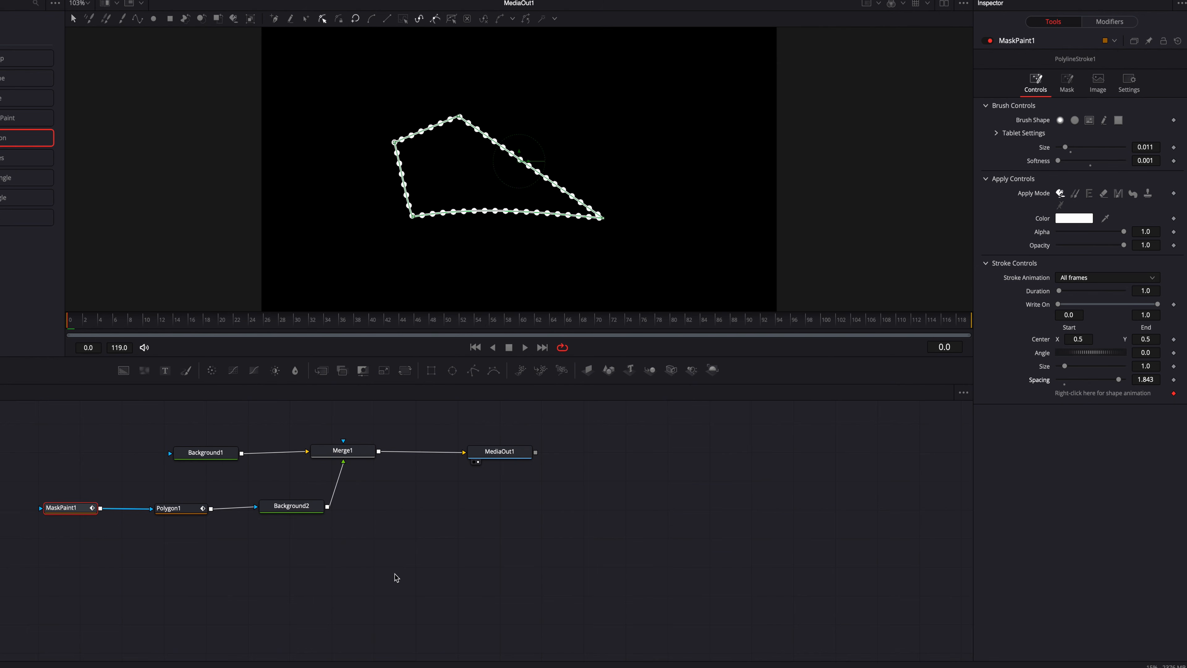
# Step: Set Polygon1's paint mode to Minimum and check the dashed outline up close
pyautogui.click(189, 513)
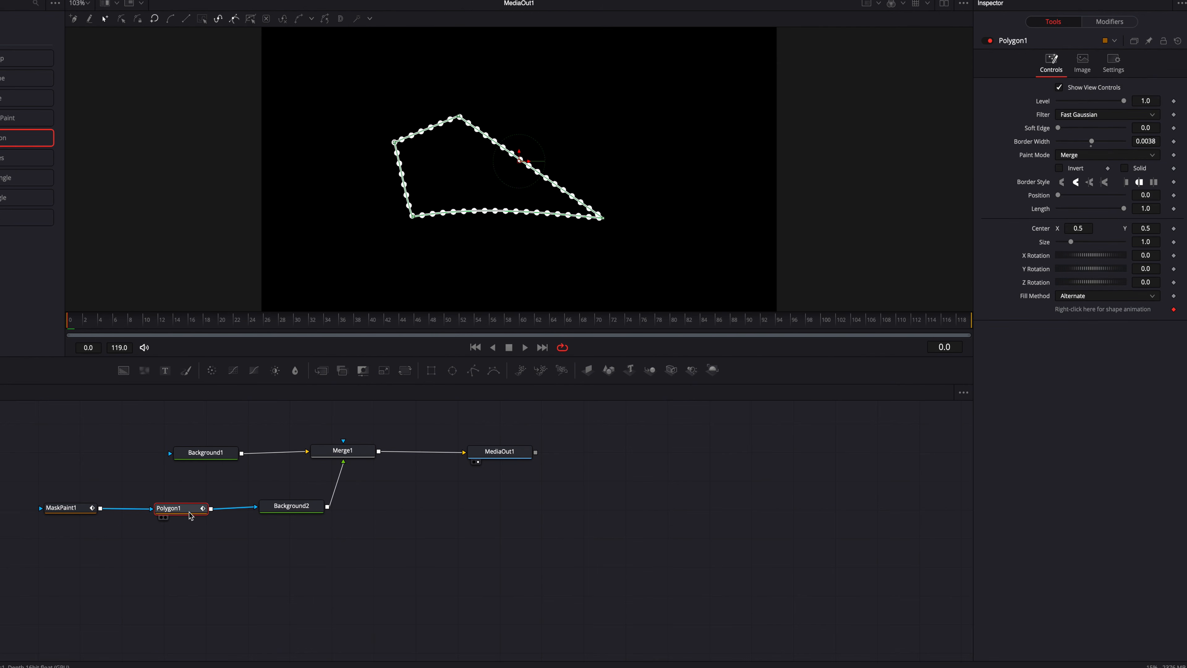
pyautogui.click(1125, 157)
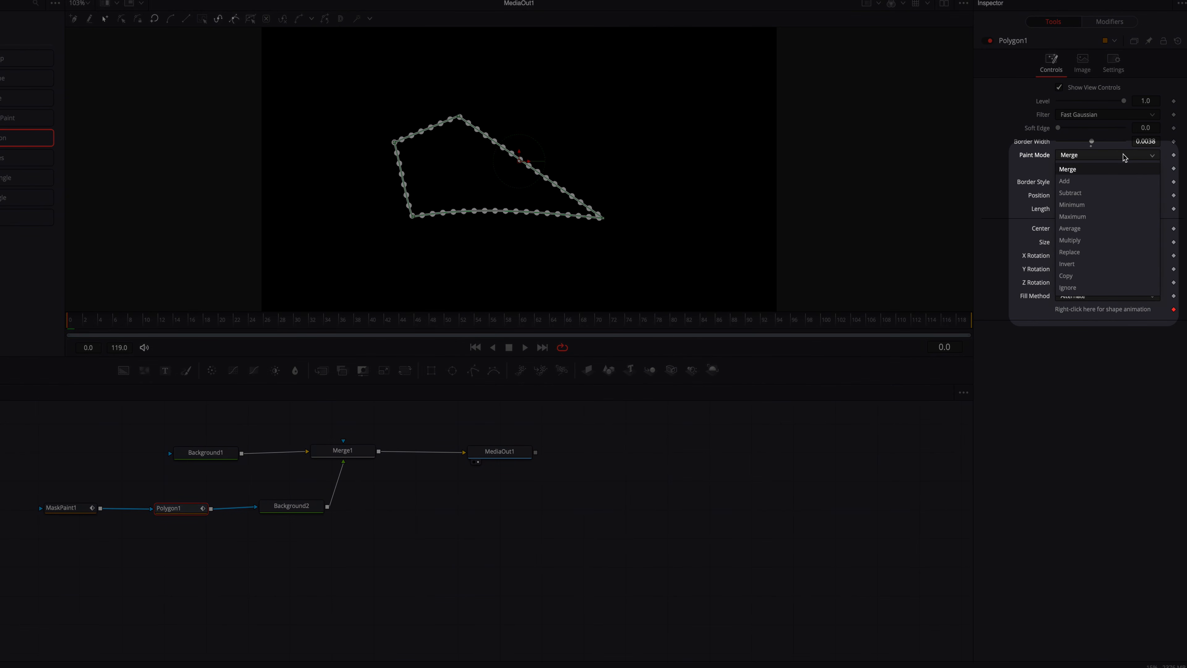
pyautogui.click(1124, 204)
pyautogui.click(542, 496)
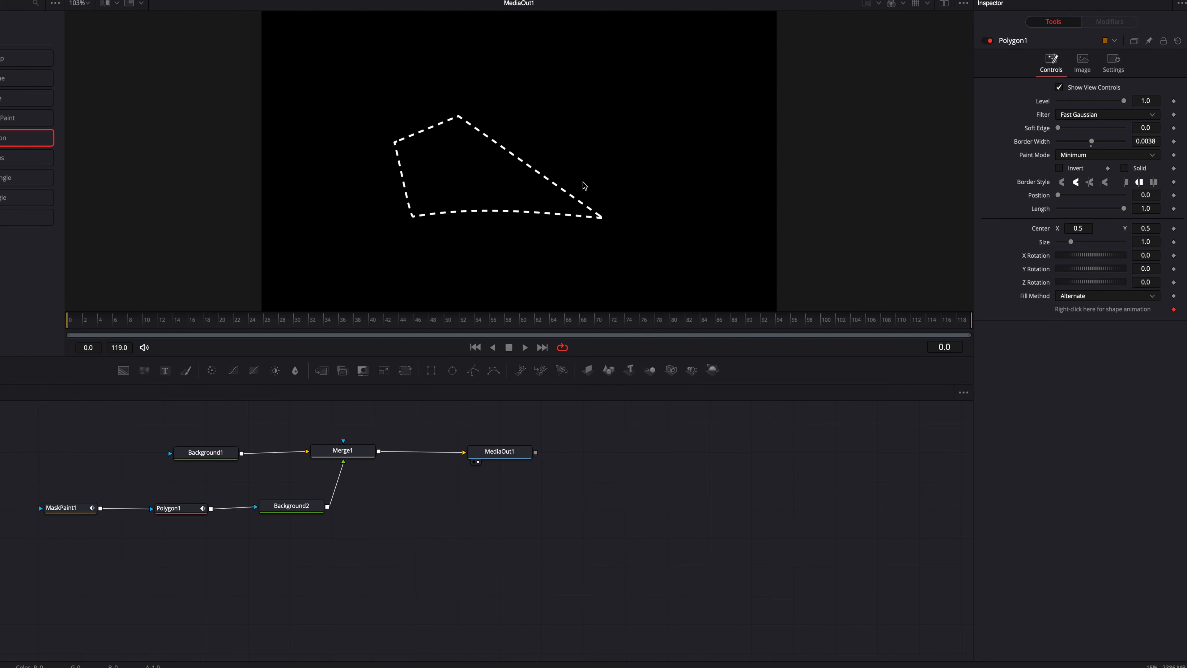
pyautogui.scroll(5, 615, 232)
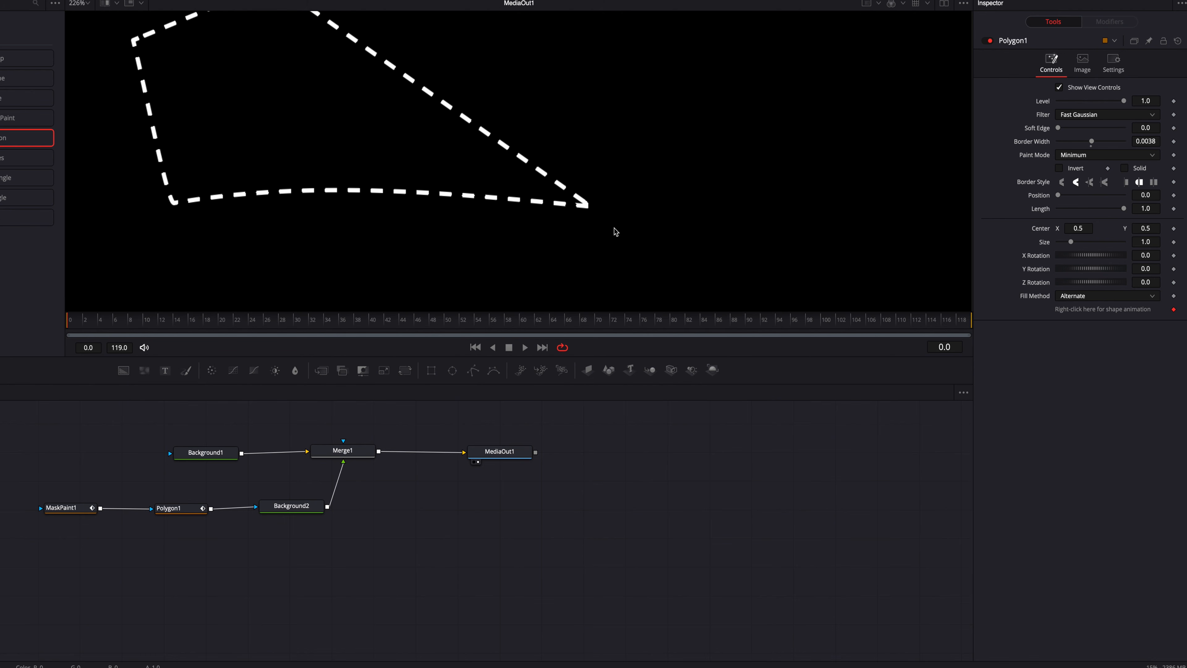
pyautogui.hotkey('ctrl', 'f')
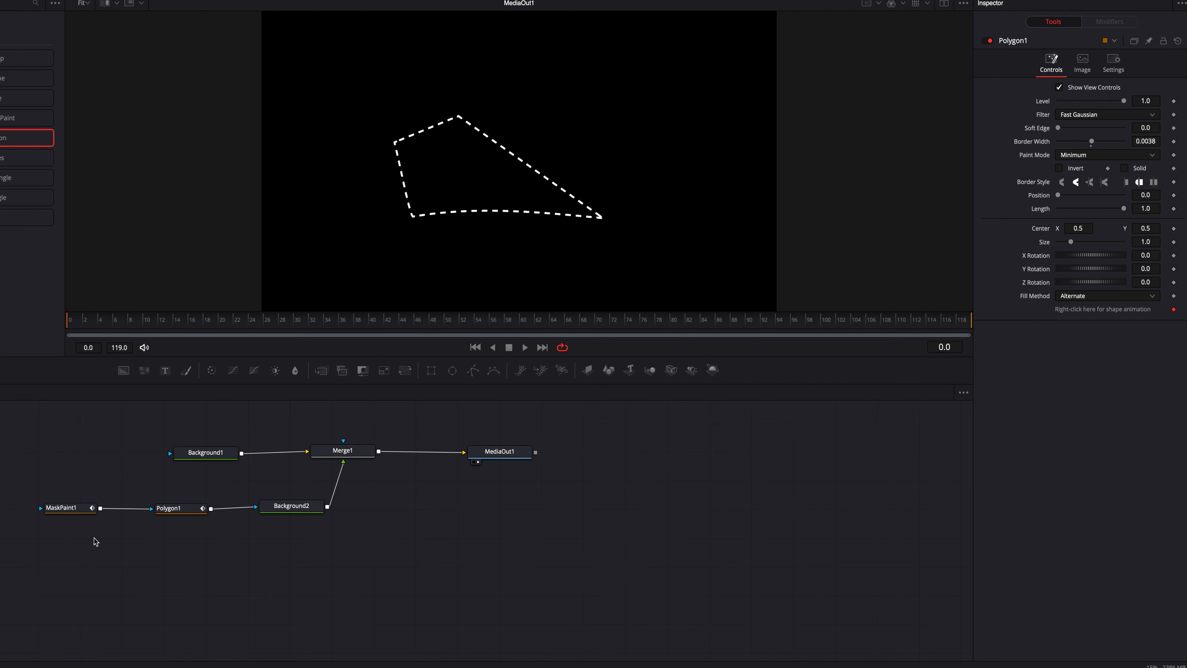
# Step: Bring up the MaskPaint1 node's stroke settings
pyautogui.click(68, 512)
pyautogui.click(373, 554)
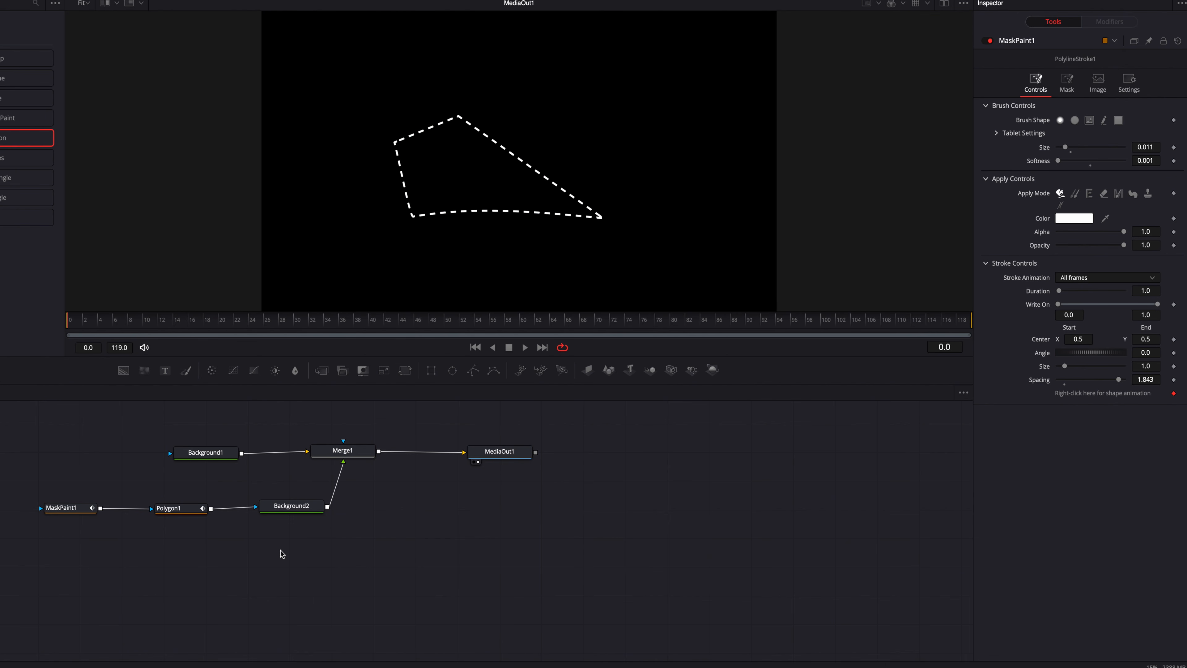
# Step: Set the MaskPaint1 stroke's spacing to 1.339 and its brush size to 0.0118
pyautogui.moveTo(1157, 303)
pyautogui.mouseDown()
pyautogui.moveTo(1060, 307)
pyautogui.moveTo(1158, 305)
pyautogui.mouseUp()
pyautogui.moveTo(1119, 380); pyautogui.dragTo(1104, 380)
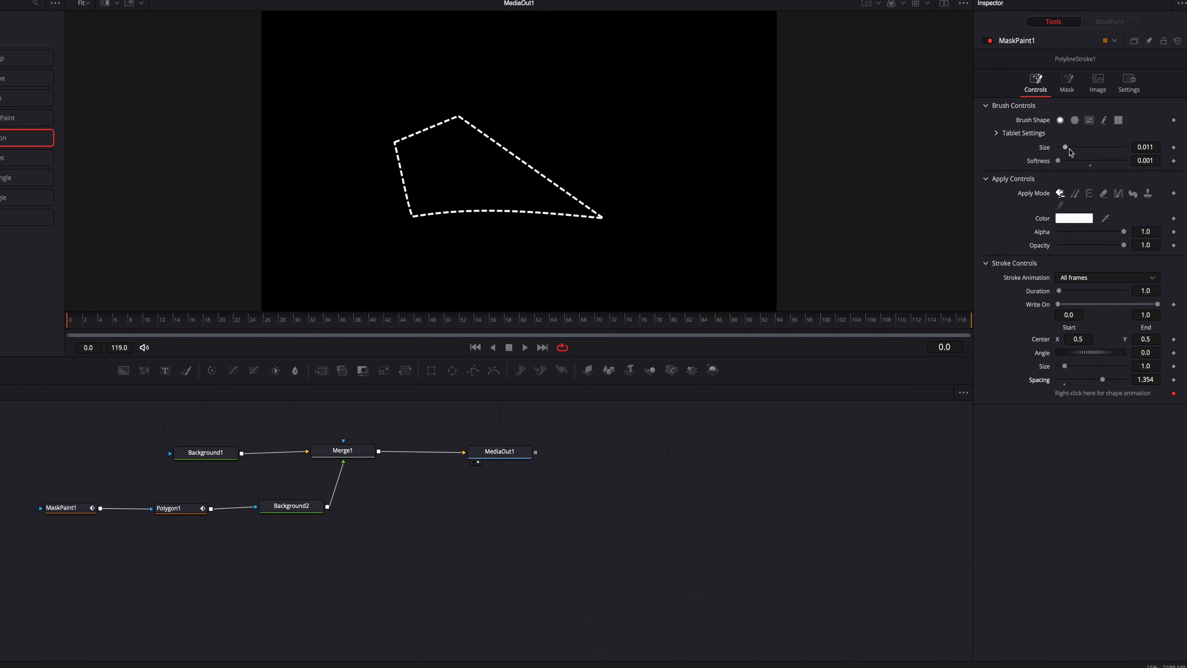
pyautogui.moveTo(1067, 151)
pyautogui.mouseDown()
pyautogui.moveTo(1094, 150)
pyautogui.moveTo(1066, 151)
pyautogui.mouseUp()
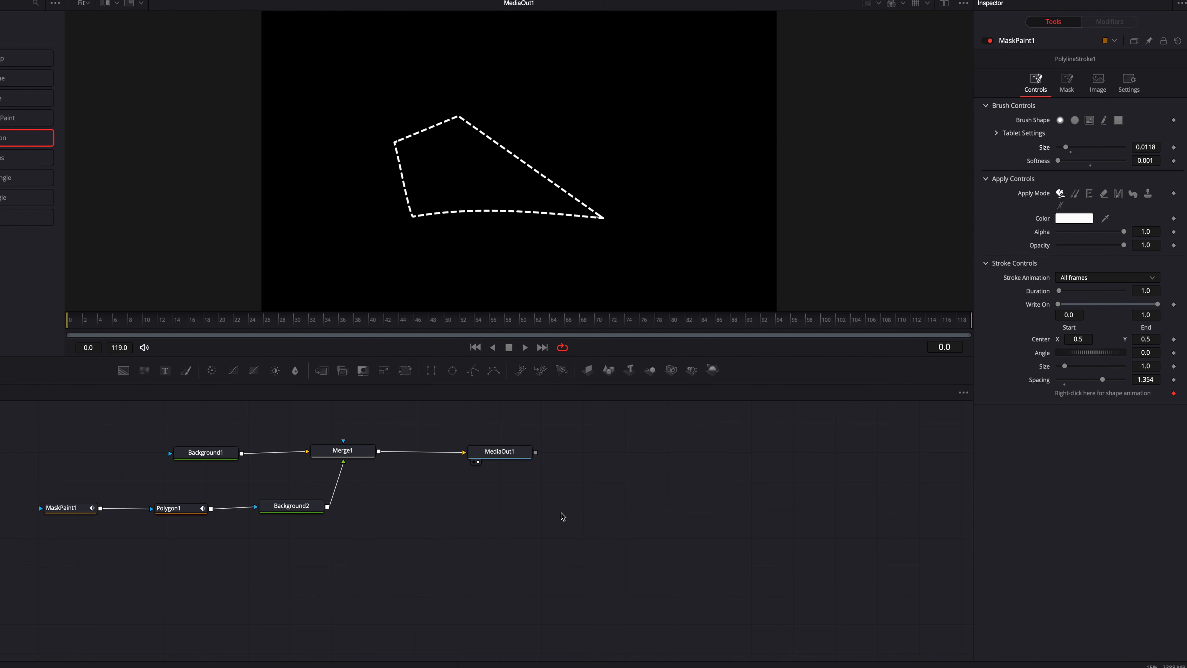
pyautogui.moveTo(1103, 380); pyautogui.dragTo(1102, 381)
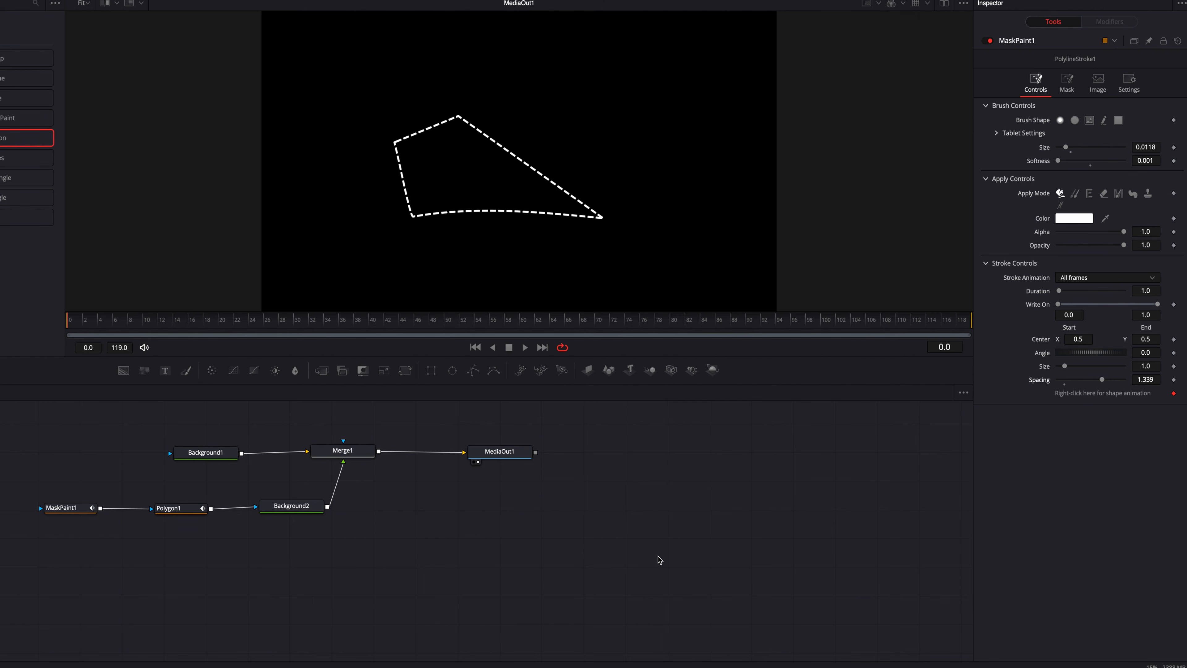
# Step: Reshape Polygon1 by pulling a new corner up and outward from its long slanted edge and bowing its lower edge further down
pyautogui.click(186, 511)
pyautogui.moveTo(491, 142); pyautogui.dragTo(558, 93)
pyautogui.moveTo(497, 222); pyautogui.dragTo(501, 250)
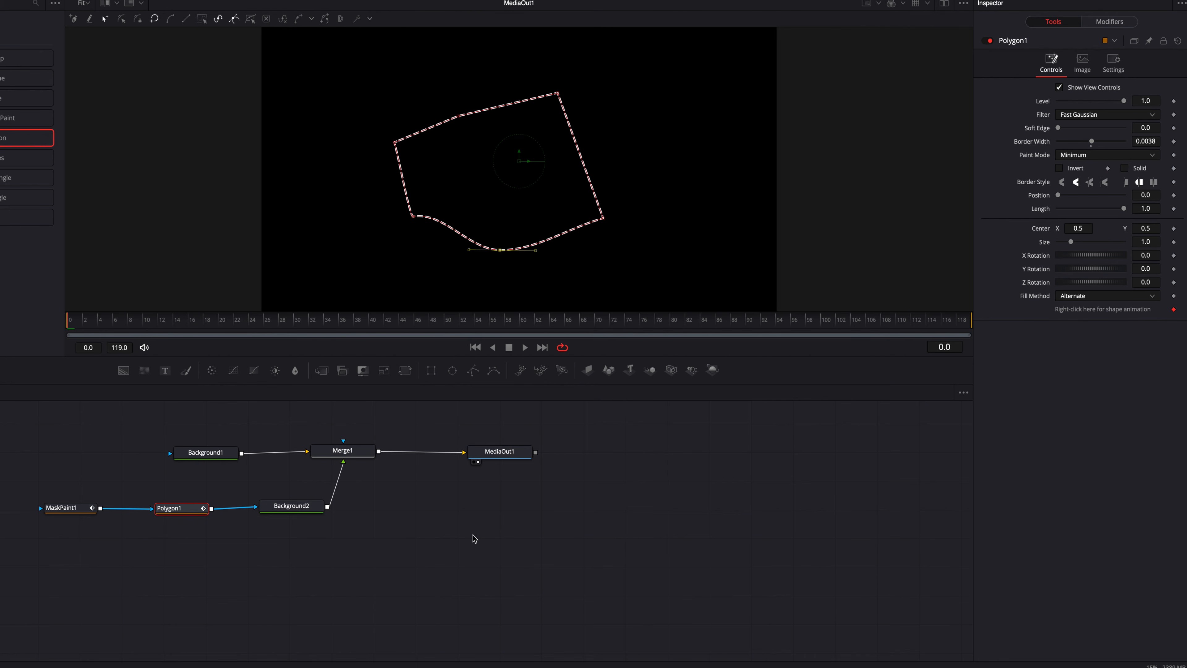
pyautogui.click(474, 538)
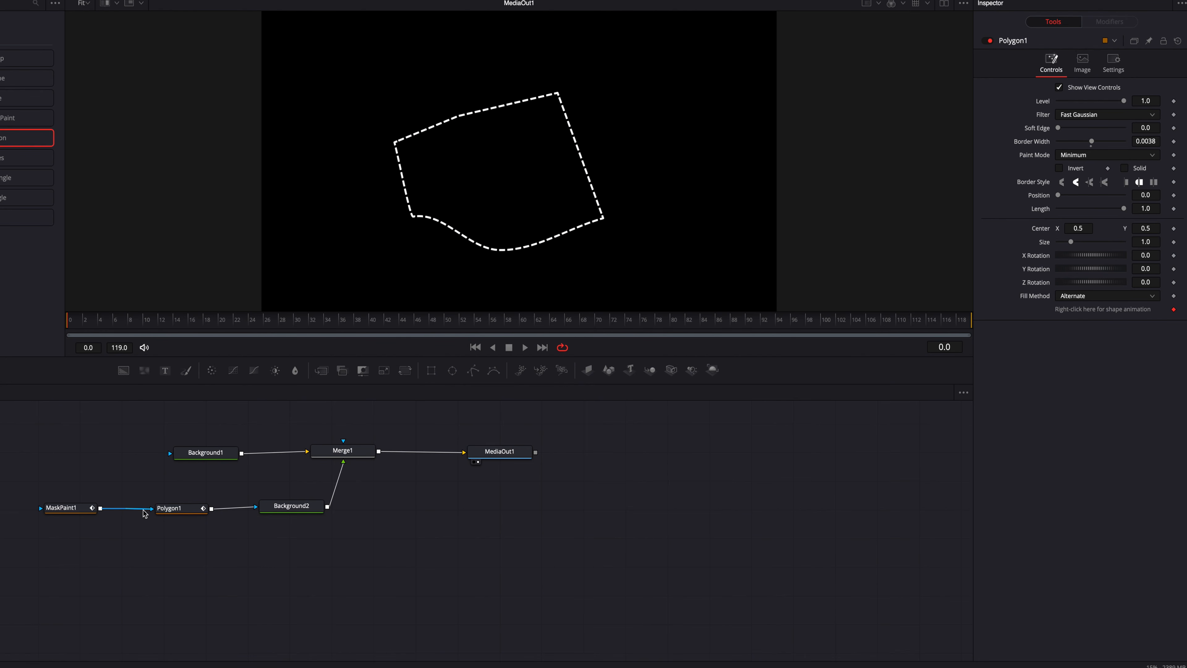
# Step: Replace all of Polygon1's points with an ellipse 0.25 wide and 0.25 high, centred on the polygon's lower-right corner
pyautogui.click(174, 516)
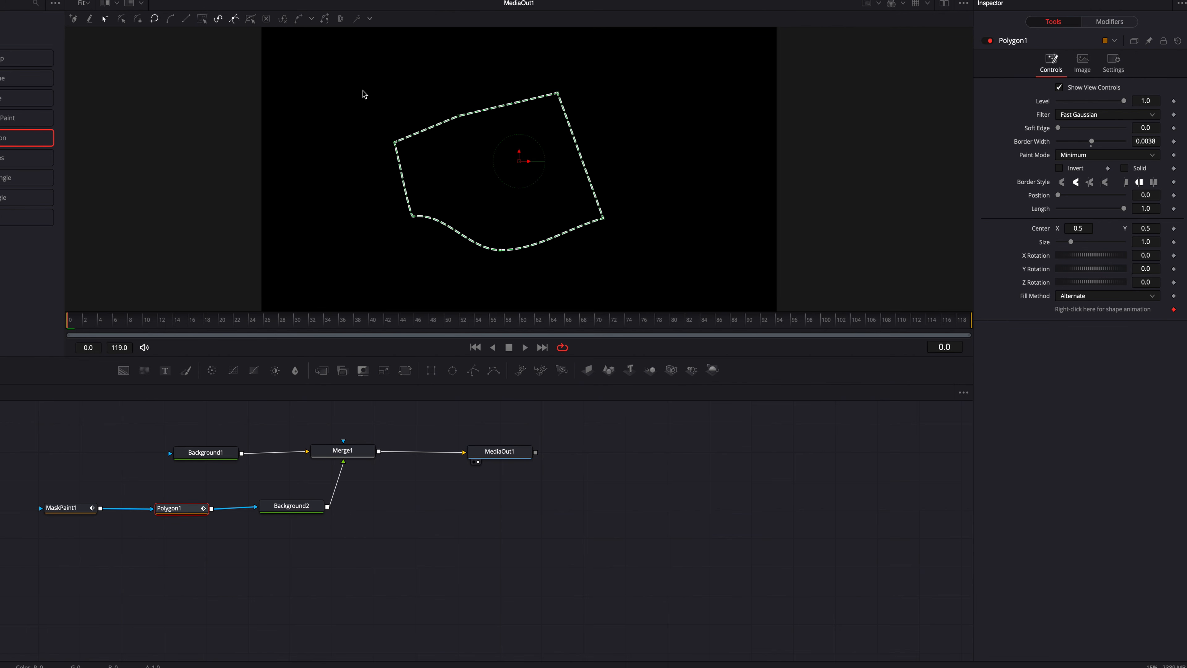
pyautogui.moveTo(353, 71); pyautogui.dragTo(670, 273)
pyautogui.rightClick(604, 223)
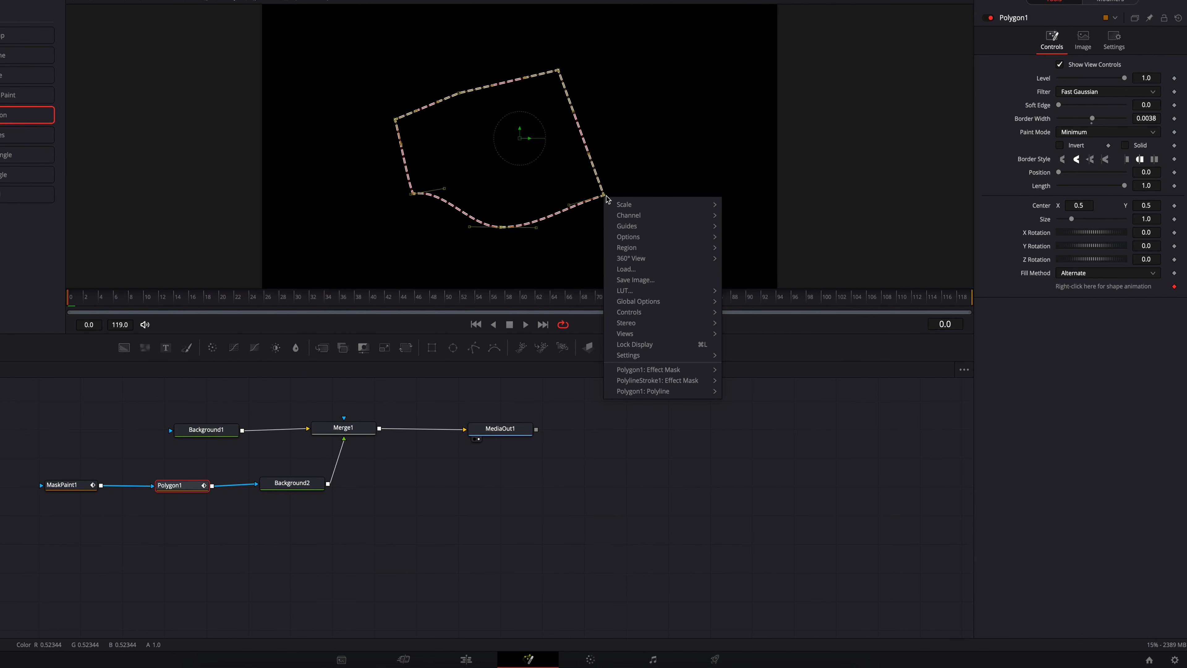
pyautogui.moveTo(702, 416)
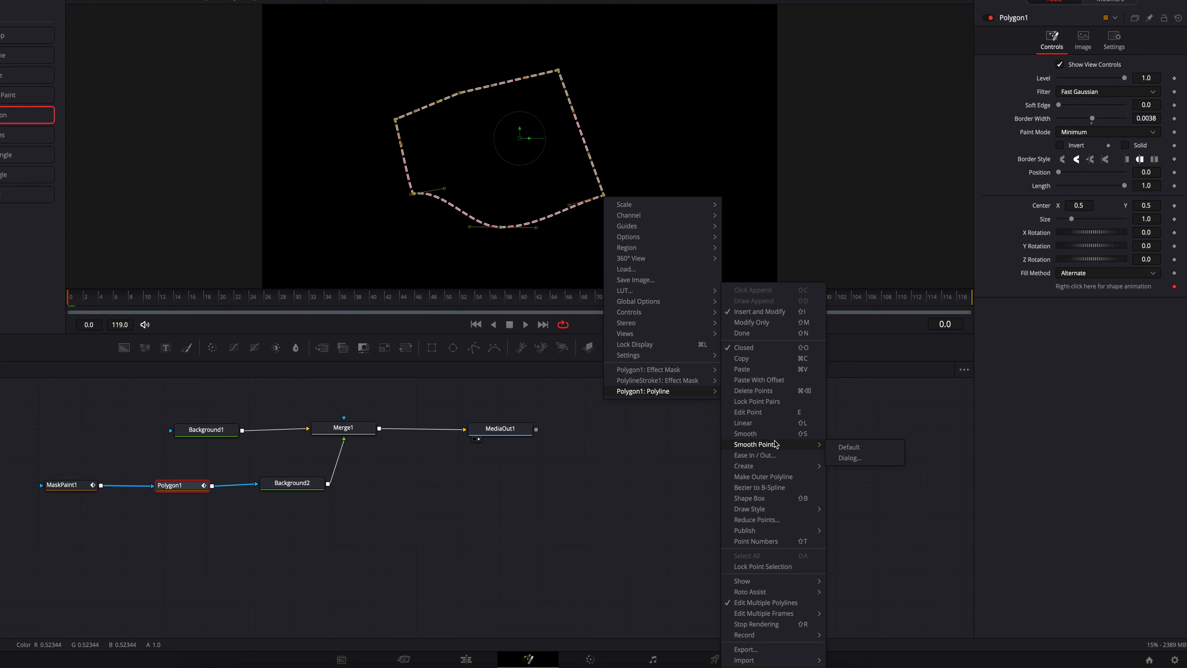
pyautogui.moveTo(771, 466)
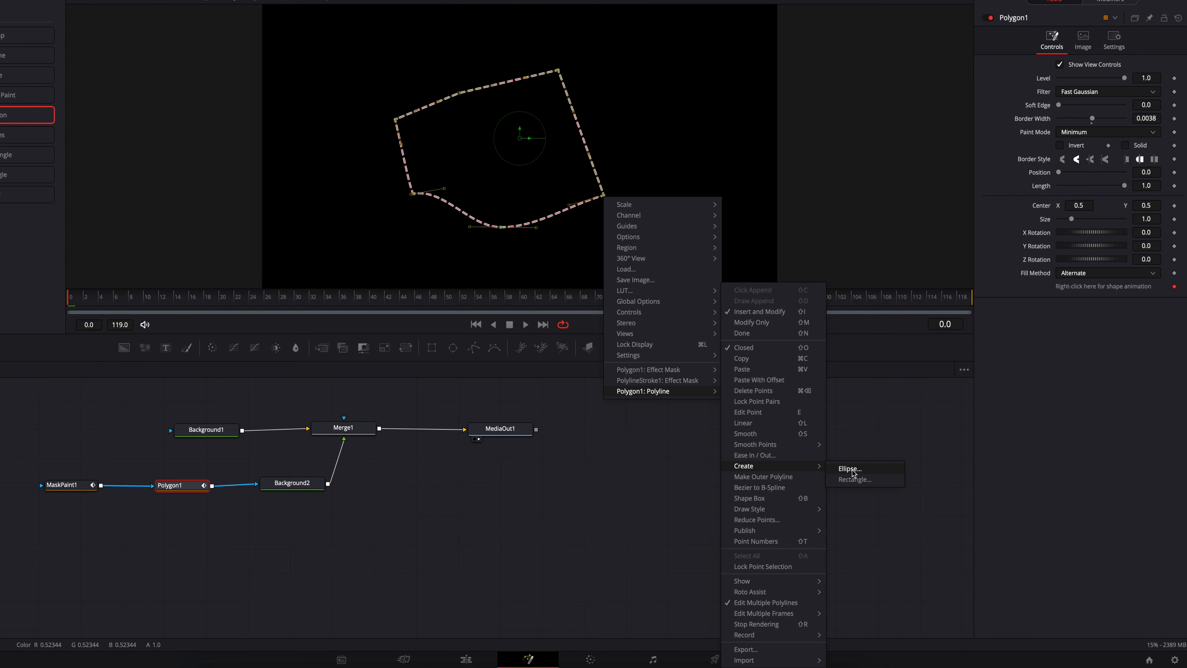
pyautogui.click(849, 468)
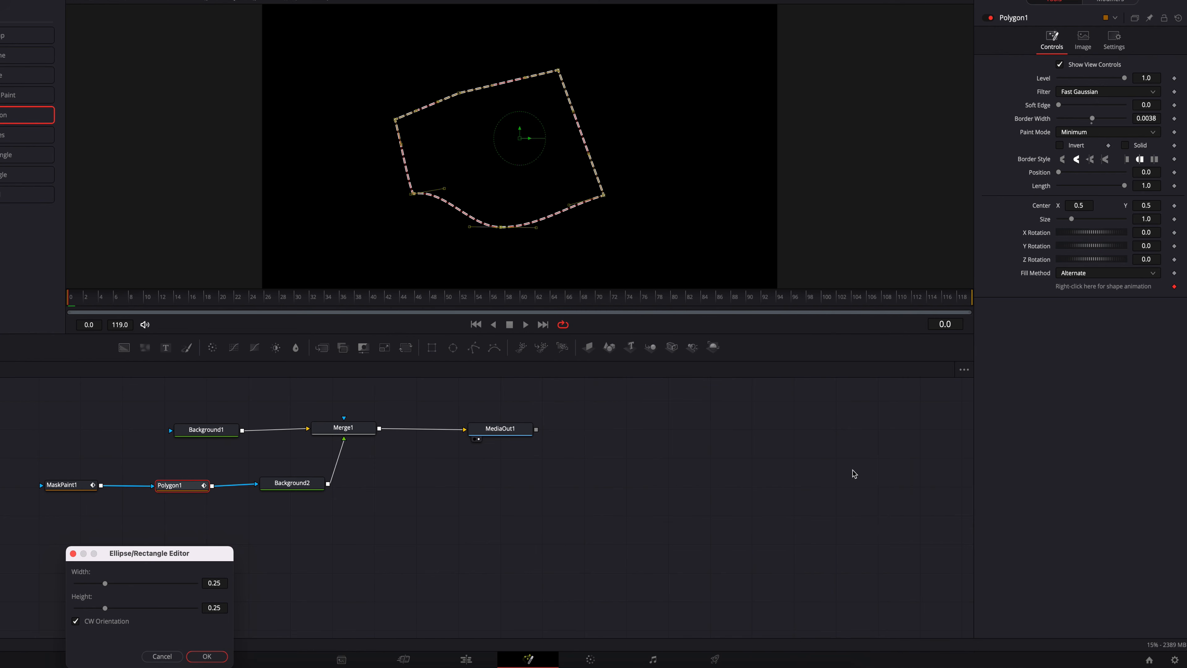
pyautogui.click(213, 657)
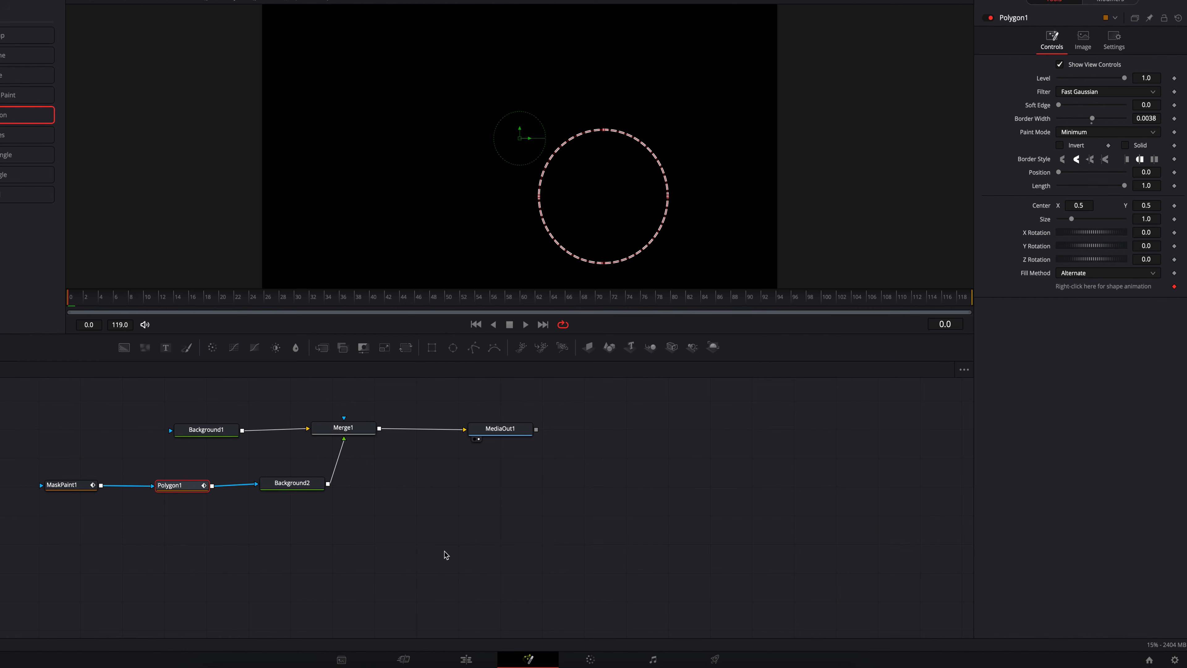
pyautogui.click(508, 539)
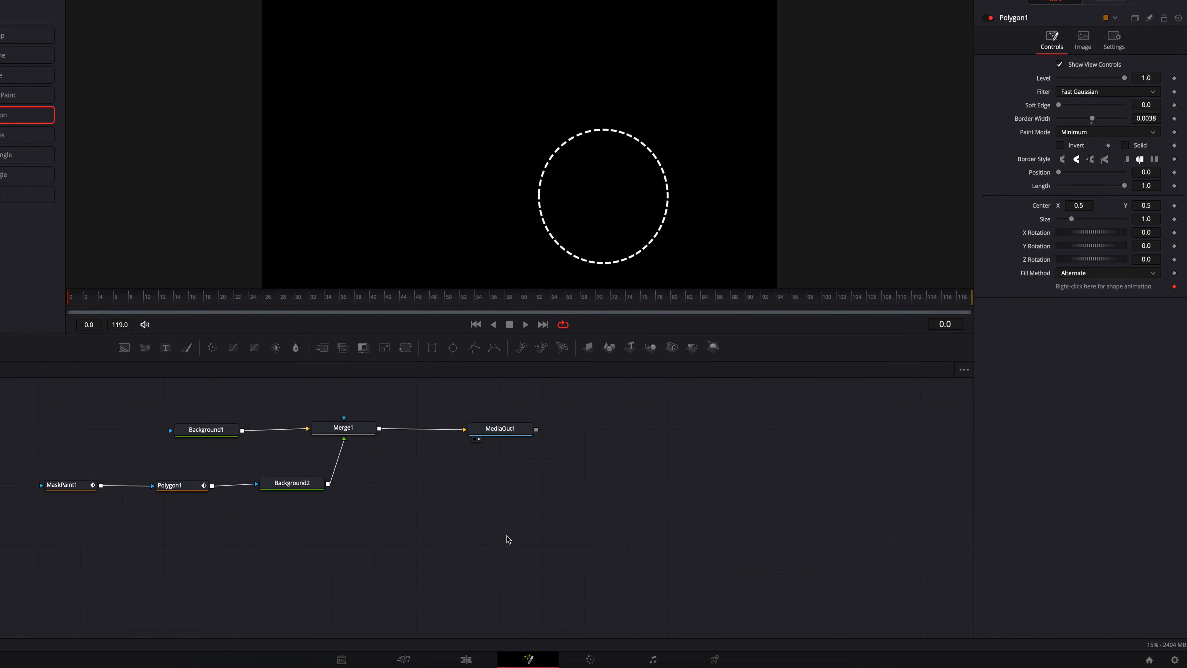